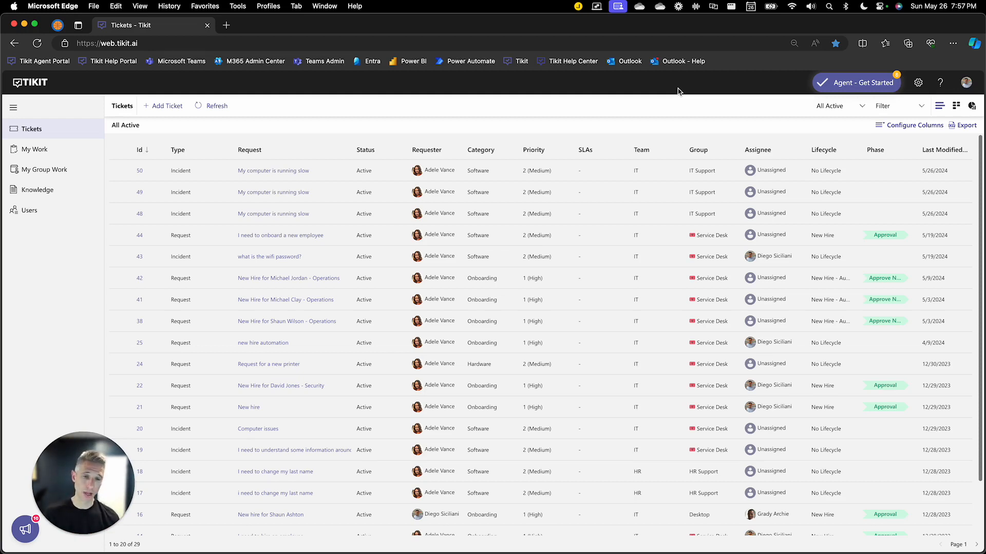
In the automation settings, turn on the resolution-date automation and the auto-close automation for tickets resolved 3 days or more
{"action": "left_click", "coordinate": [917, 84]}
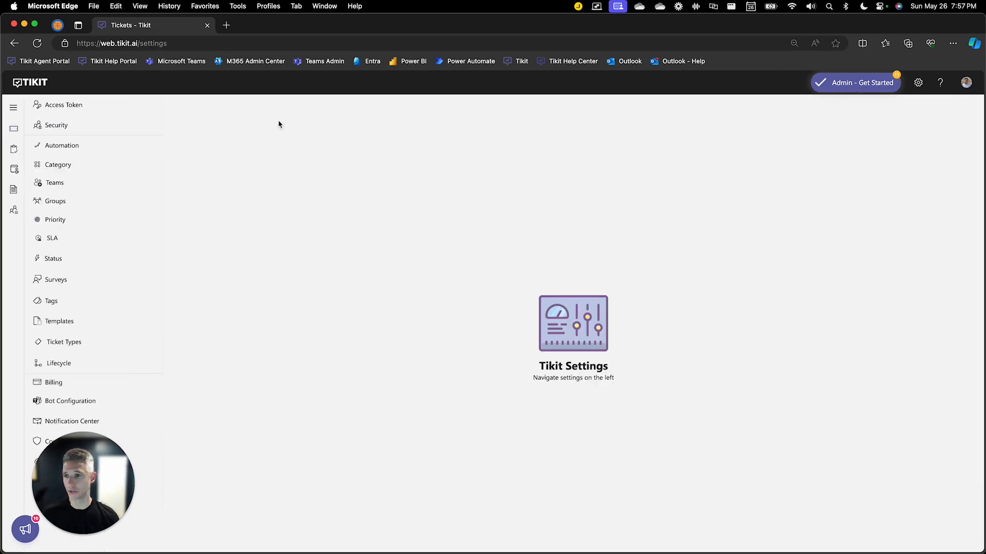
{"action": "left_click", "coordinate": [109, 145]}
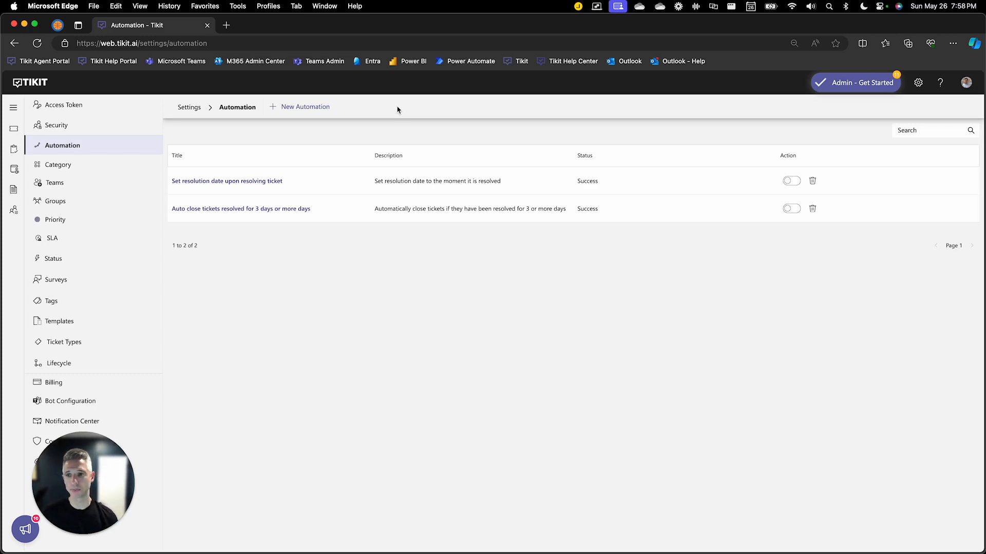
{"action": "left_click", "coordinate": [787, 183]}
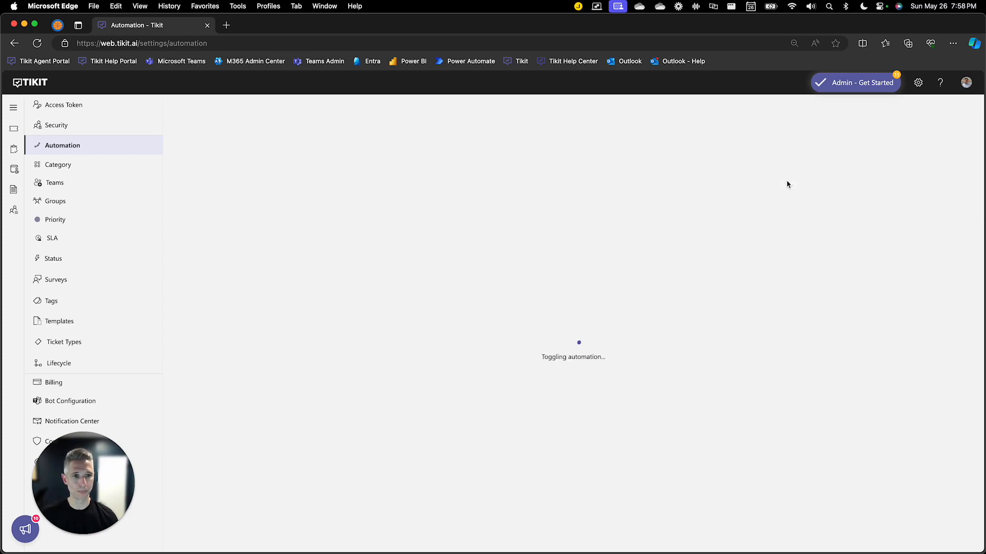
{"action": "left_click", "coordinate": [789, 209]}
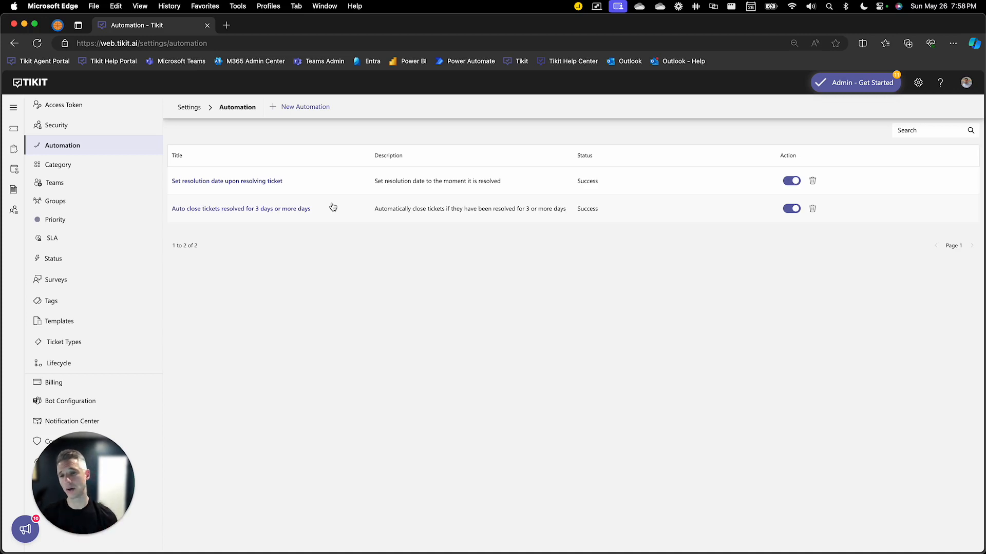
Create a new automation titled "When the Category Changes to Onboarding do X" and mark it as enabled
{"action": "left_click", "coordinate": [321, 107]}
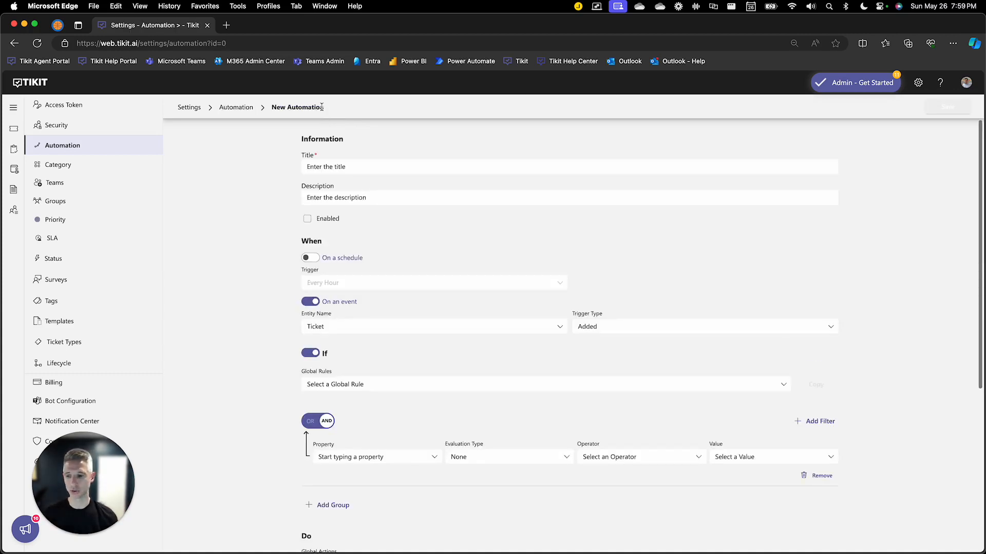
{"action": "left_click", "coordinate": [418, 162]}
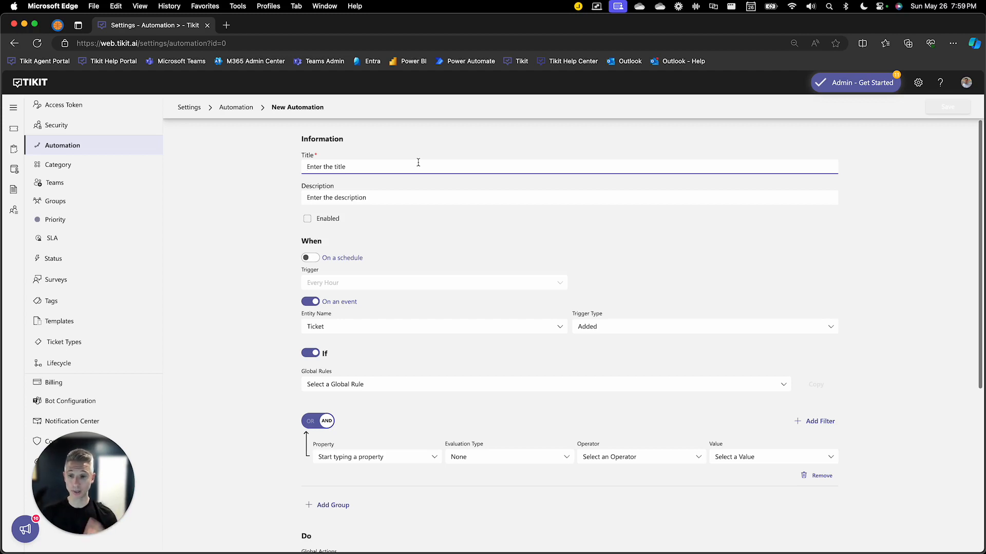
{"action": "type", "text": "When "}
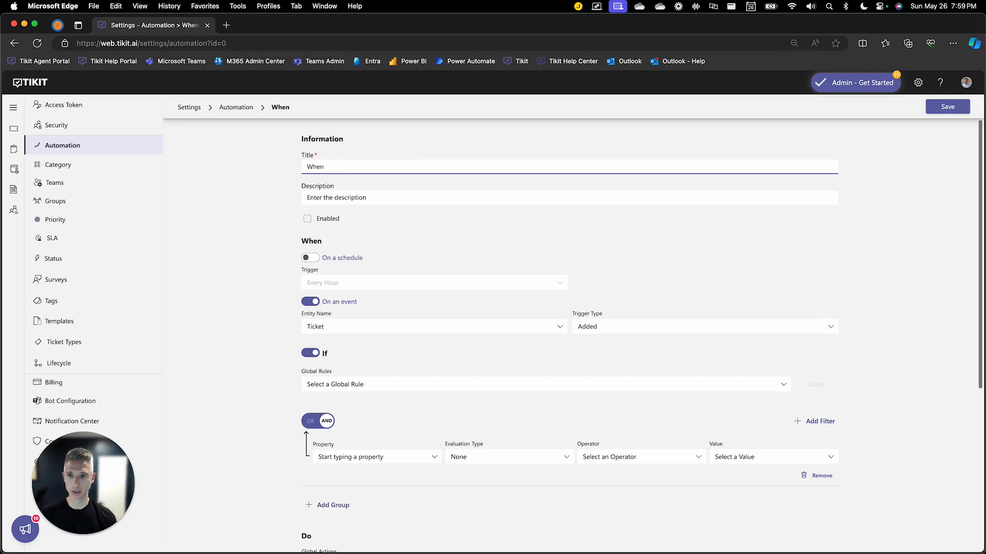
{"action": "type", "text": "a Ticket"}
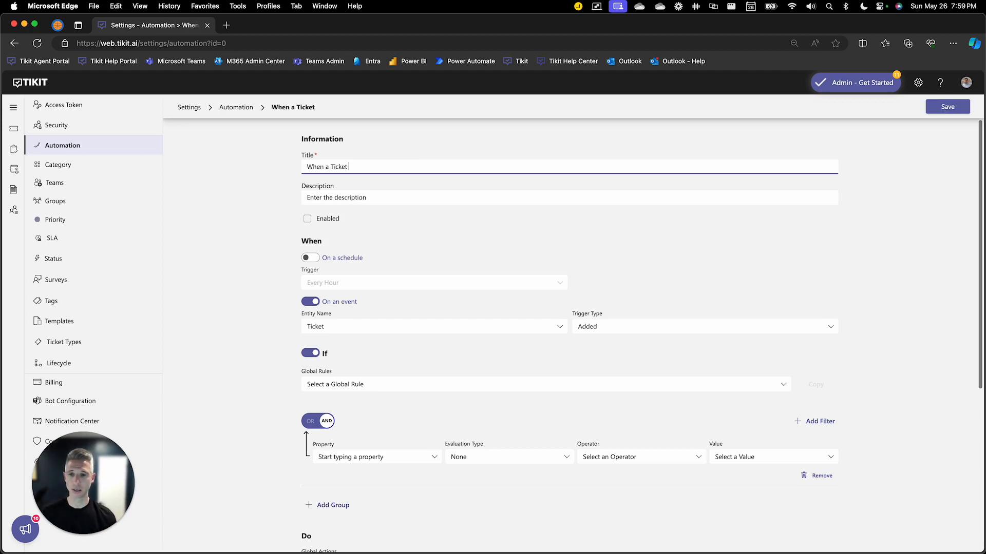
{"action": "key", "text": "BackSpace"}
{"action": "key", "text": "BackSpace"}
{"action": "key", "text": "BackSpace"}
{"action": "key", "text": "BackSpace"}
{"action": "key", "text": "BackSpace"}
{"action": "type", "text": "the"}
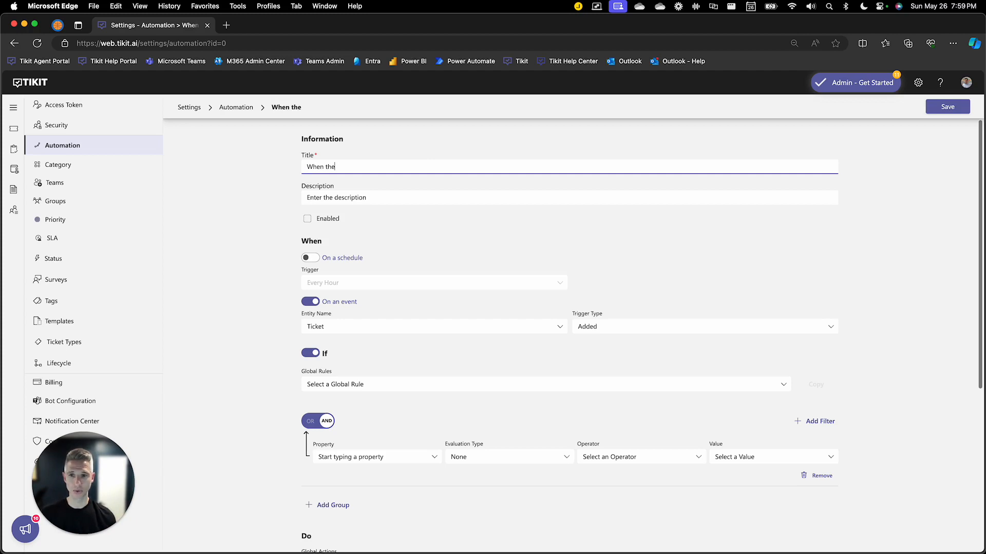
{"action": "type", "text": " Category Cha"}
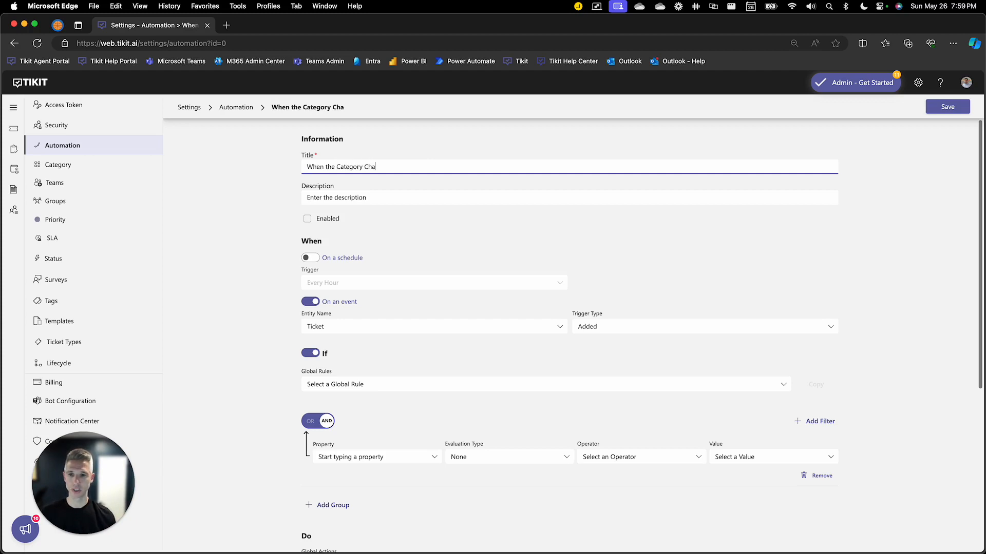
{"action": "type", "text": "nges to Onboarding do X"}
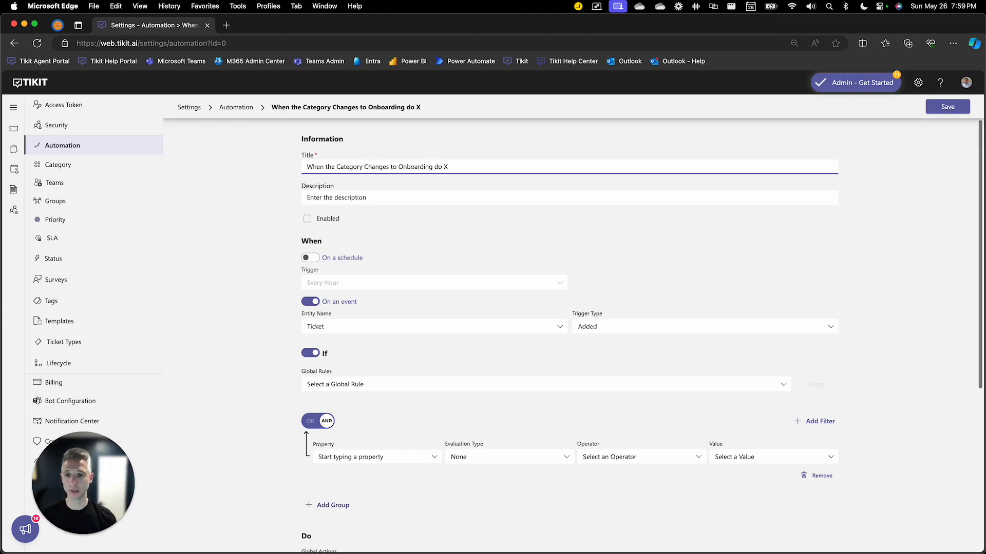
{"action": "left_click", "coordinate": [308, 219]}
Review the new automation's When, If and Do sections, including the available action types
{"action": "scroll", "coordinate": [271, 235], "scroll_direction": "down", "scroll_amount": 3}
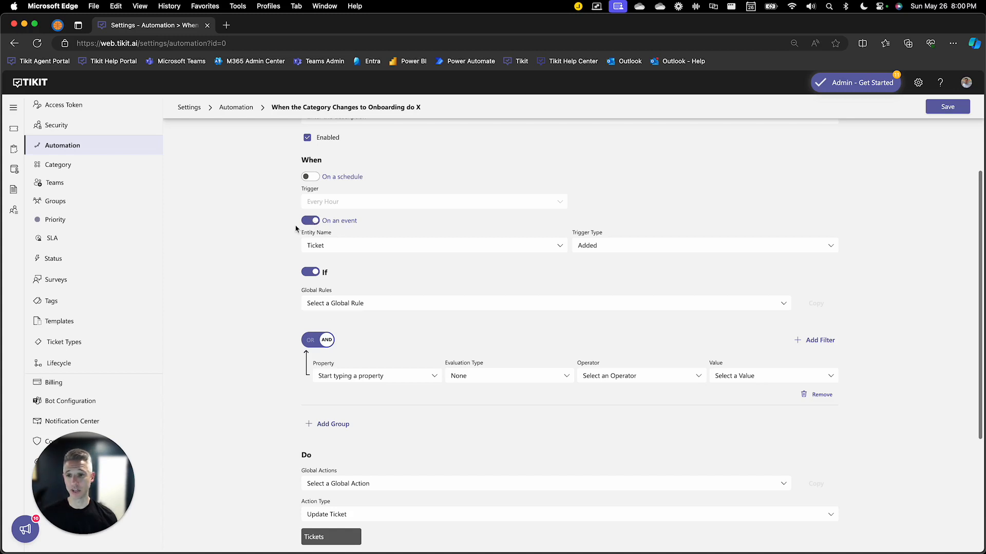
{"action": "scroll", "coordinate": [300, 226], "scroll_direction": "down", "scroll_amount": 2}
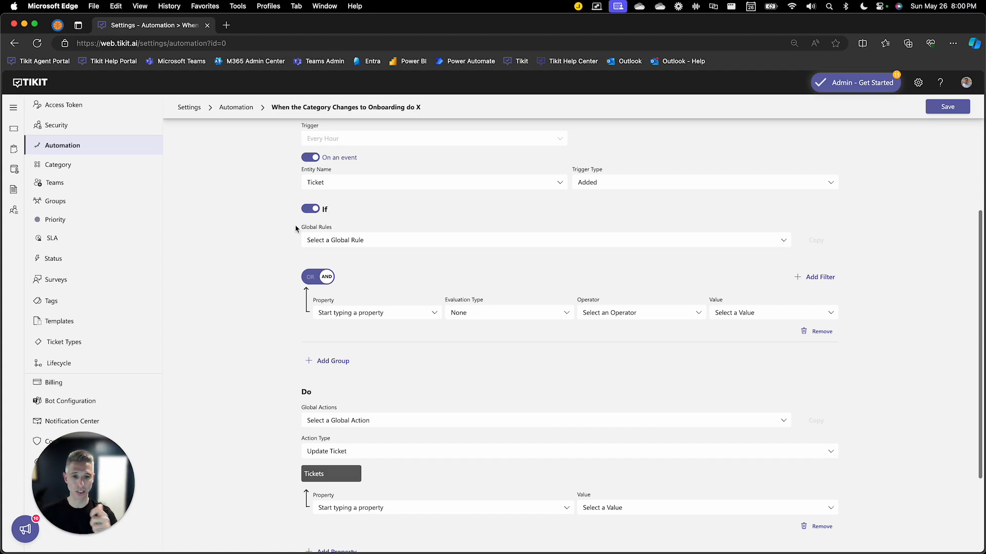
{"action": "scroll", "coordinate": [296, 229], "scroll_direction": "down", "scroll_amount": 2}
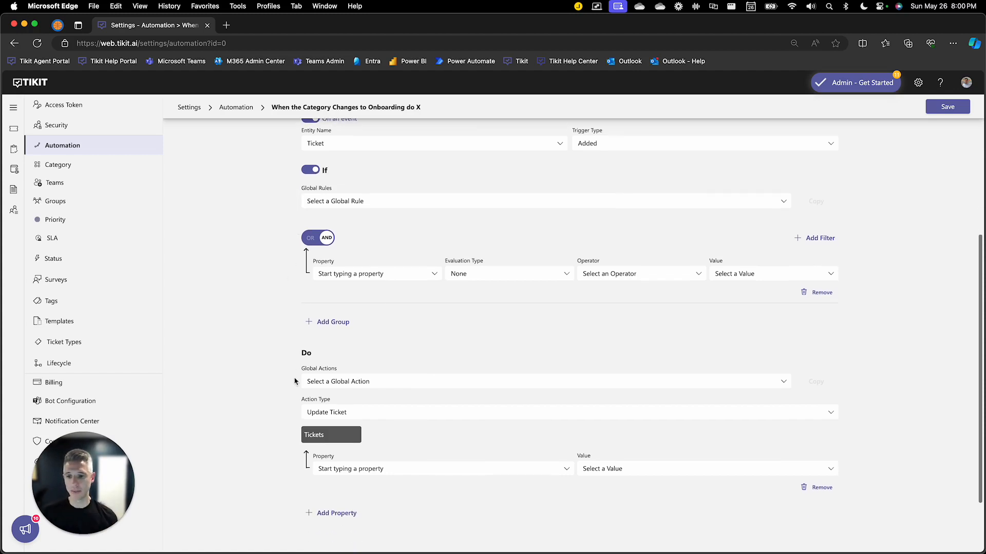
{"action": "left_click", "coordinate": [376, 413]}
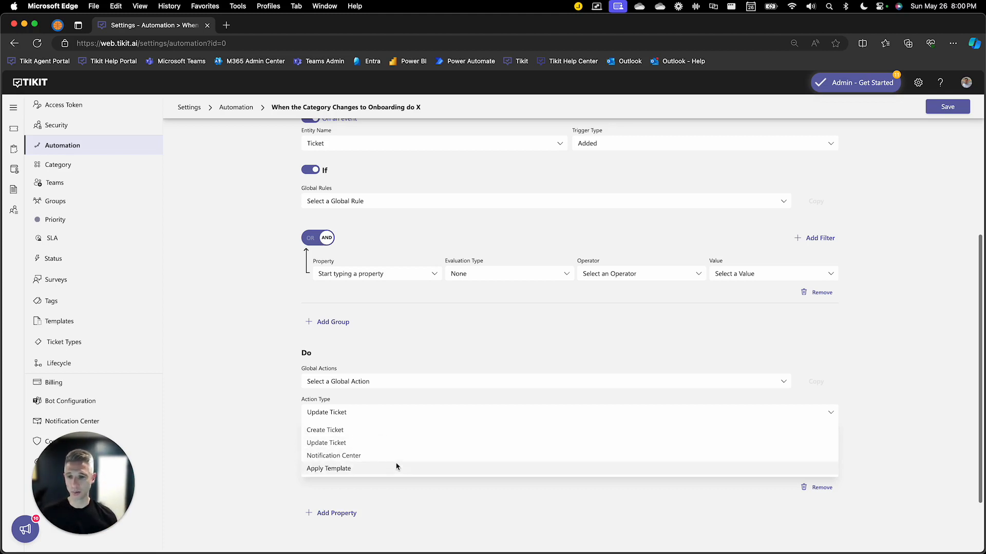
{"action": "scroll", "coordinate": [381, 368], "scroll_direction": "up", "scroll_amount": 2}
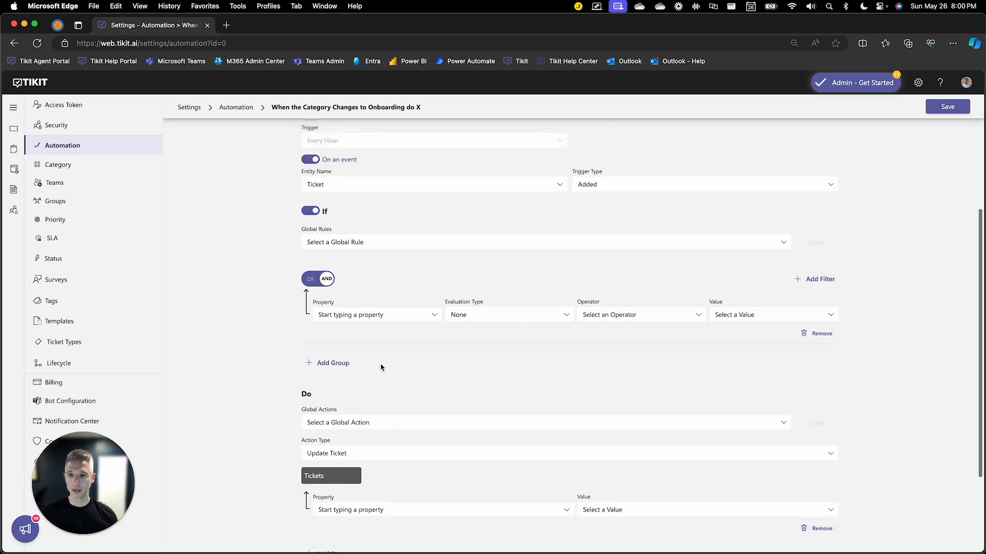
{"action": "scroll", "coordinate": [381, 367], "scroll_direction": "up", "scroll_amount": 5}
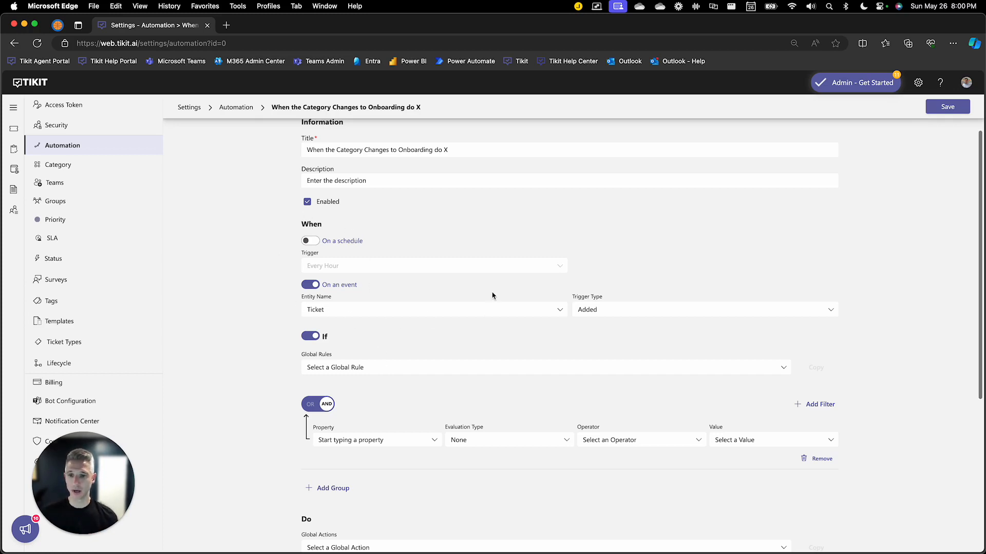
Inspect the intervals available for a schedule trigger and return the automation to running on an event
{"action": "left_click", "coordinate": [310, 242]}
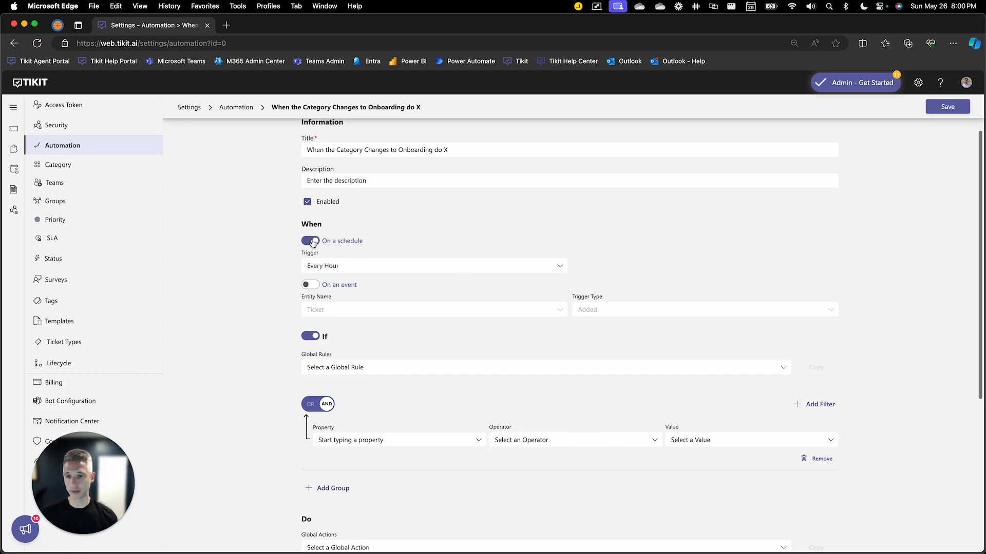
{"action": "left_click", "coordinate": [417, 265]}
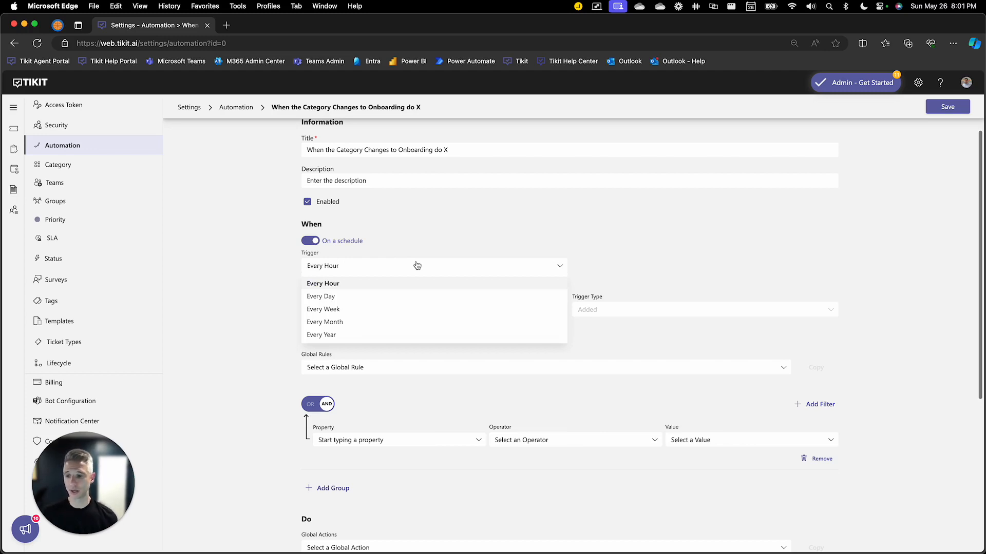
{"action": "left_click", "coordinate": [417, 265]}
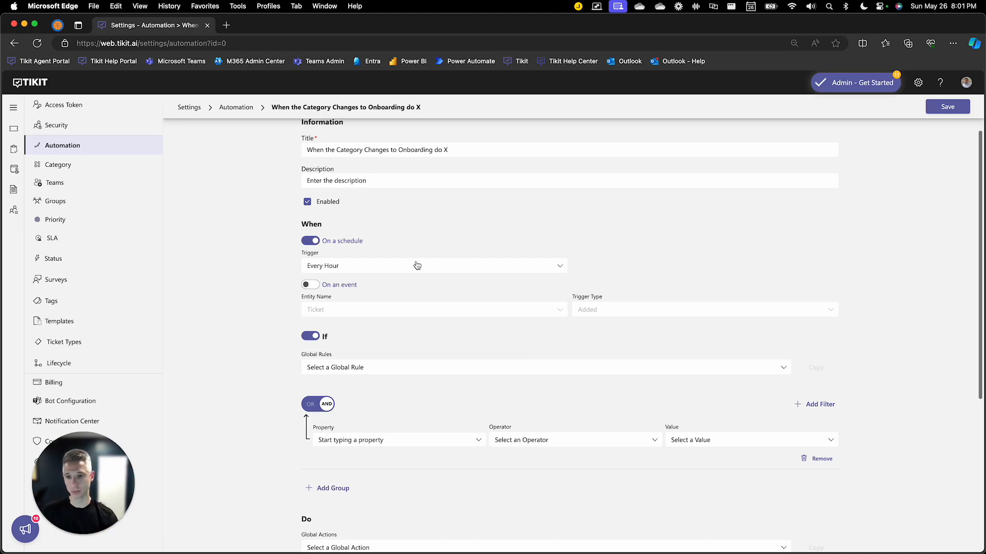
{"action": "left_click", "coordinate": [309, 286]}
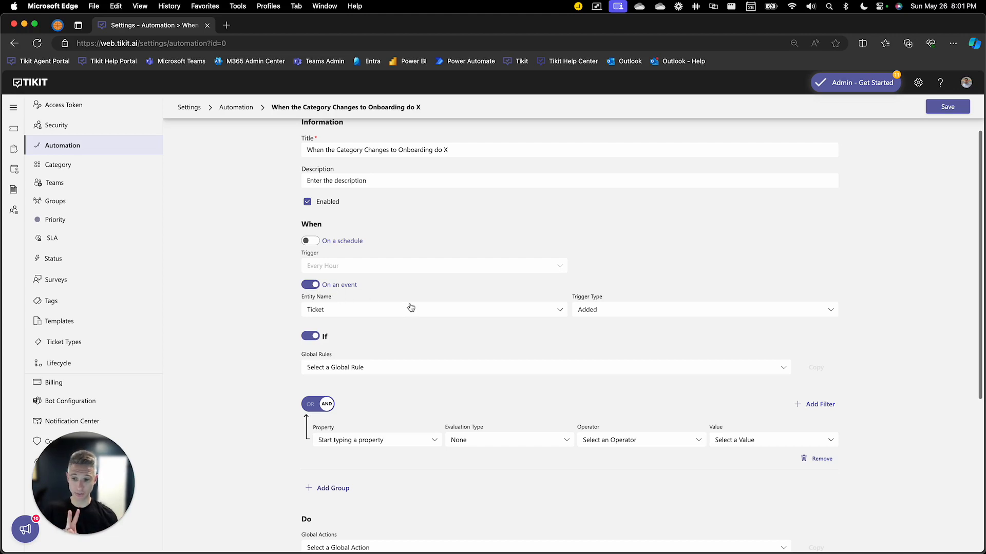
Set the event trigger to the Ticket entity with the trigger type Added or Modified
{"action": "left_click", "coordinate": [527, 312]}
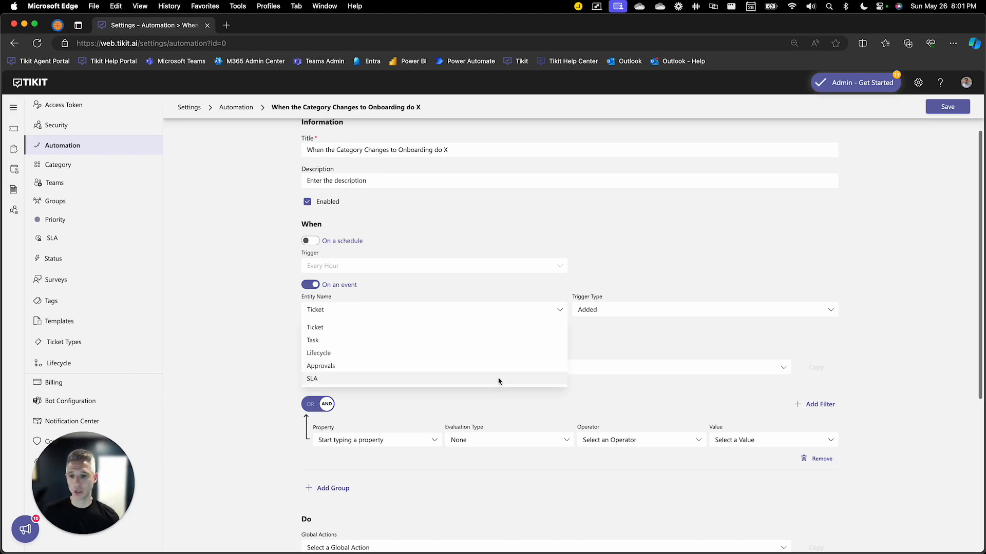
{"action": "left_click", "coordinate": [498, 328]}
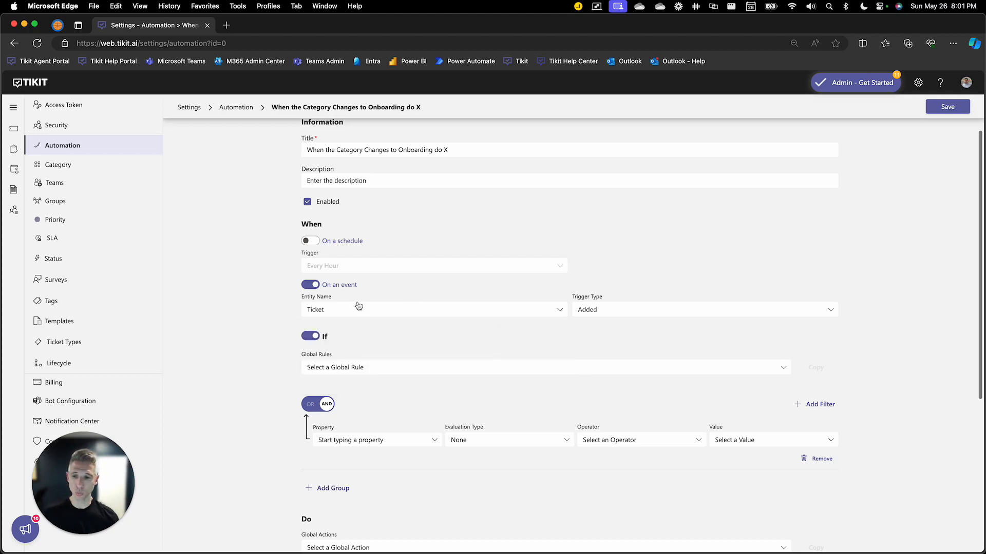
{"action": "left_click", "coordinate": [610, 311]}
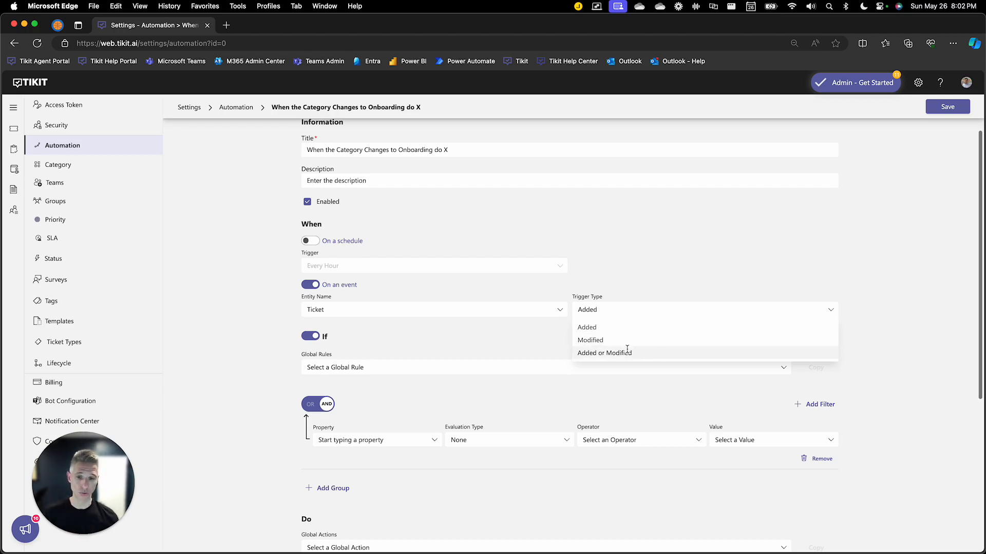
{"action": "left_click", "coordinate": [627, 352]}
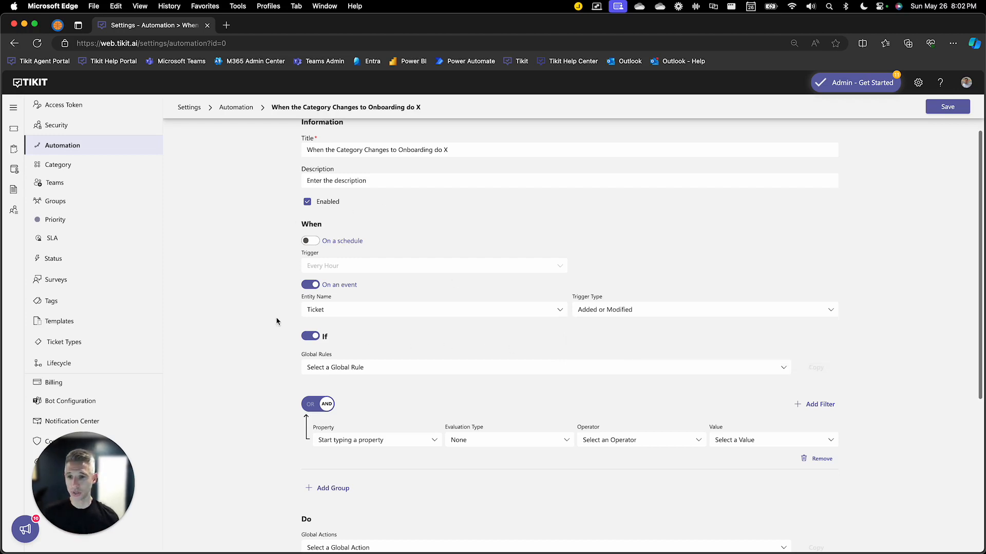
Define the If condition as Category, evaluation type Changed To, operator Equal, value Onboarding
{"action": "scroll", "coordinate": [316, 324], "scroll_direction": "down", "scroll_amount": 5}
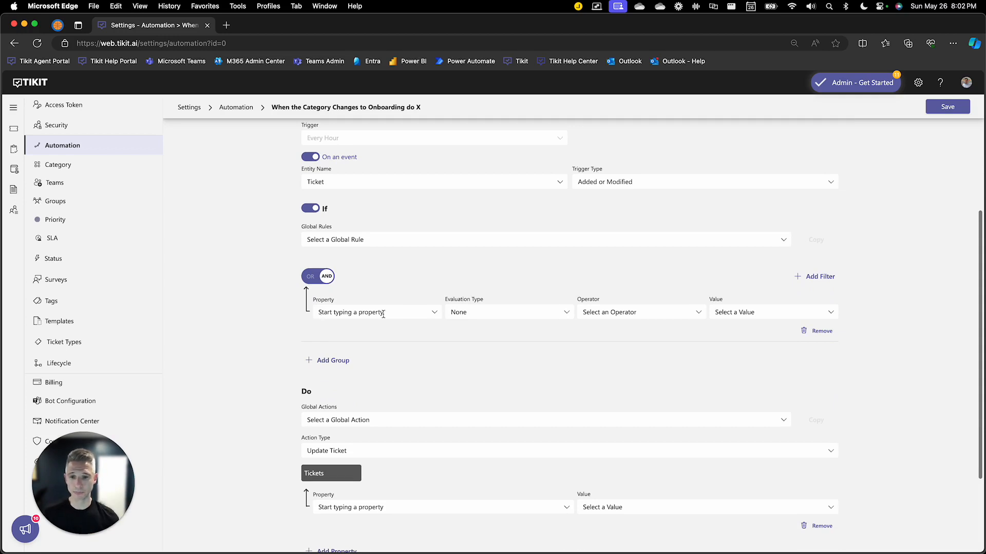
{"action": "left_click", "coordinate": [434, 313]}
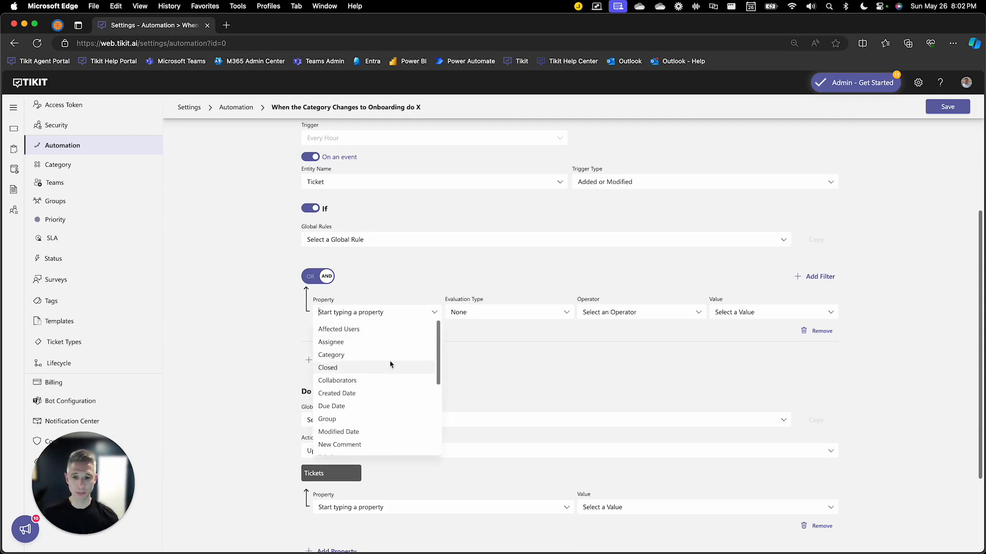
{"action": "scroll", "coordinate": [391, 367], "scroll_direction": "down", "scroll_amount": 5}
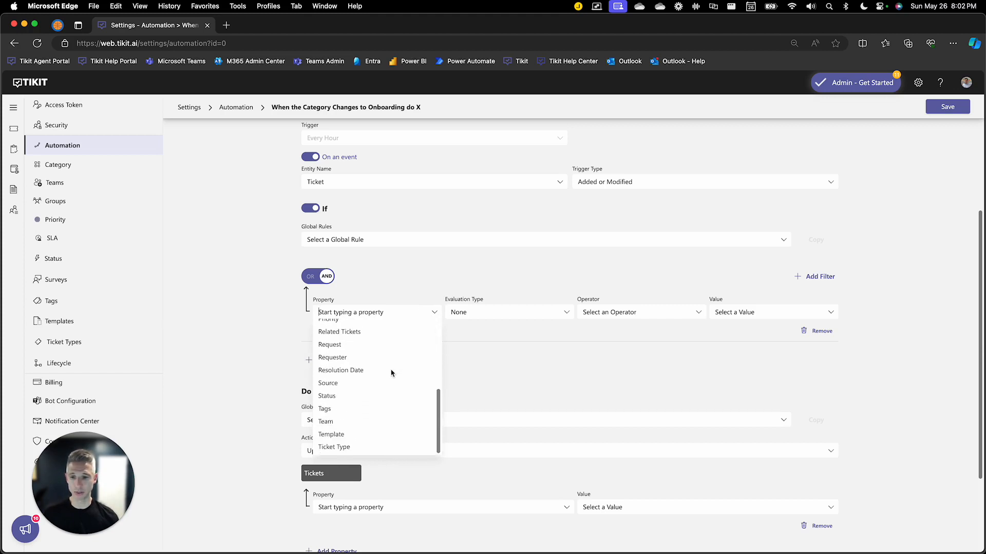
{"action": "scroll", "coordinate": [392, 371], "scroll_direction": "up", "scroll_amount": 5}
{"action": "left_click", "coordinate": [348, 332]}
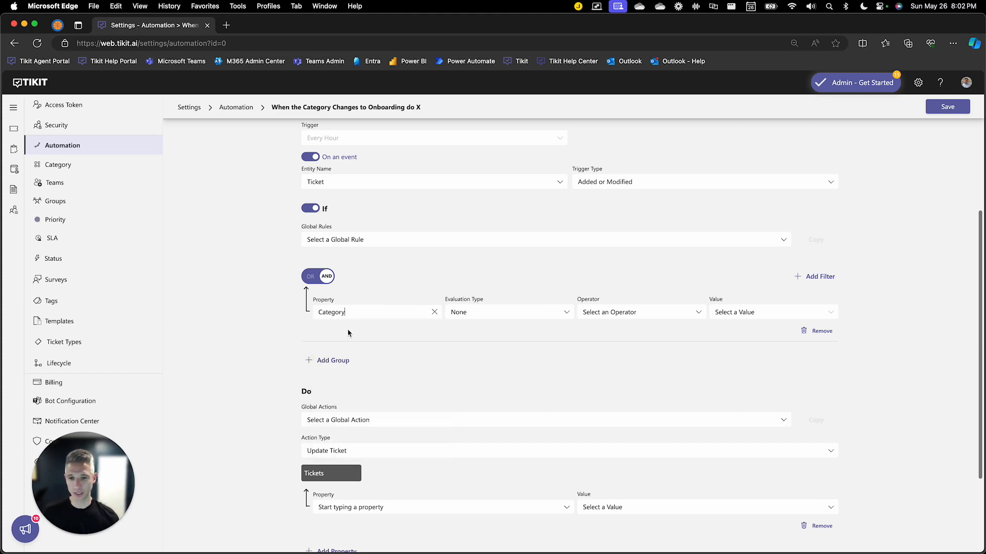
{"action": "left_click", "coordinate": [511, 314]}
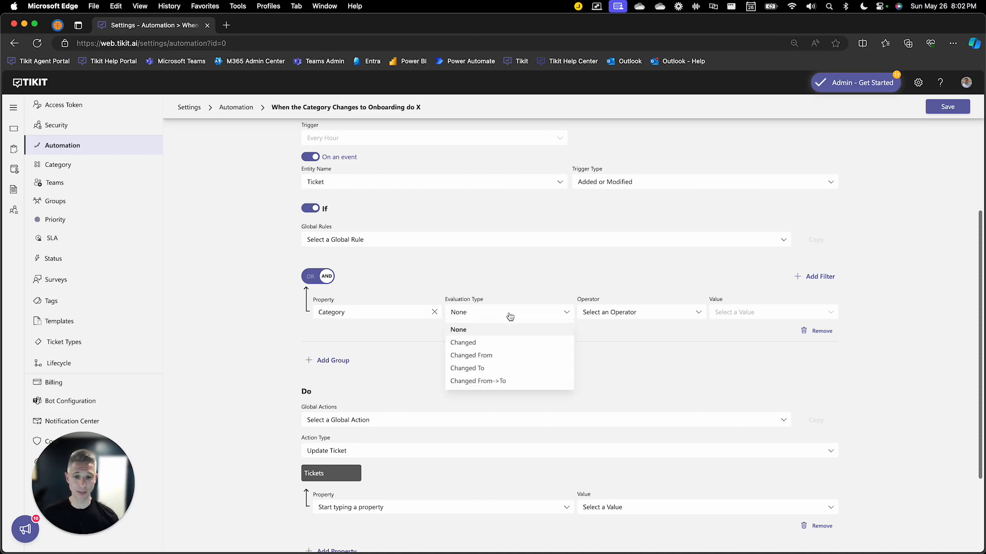
{"action": "left_click", "coordinate": [507, 369]}
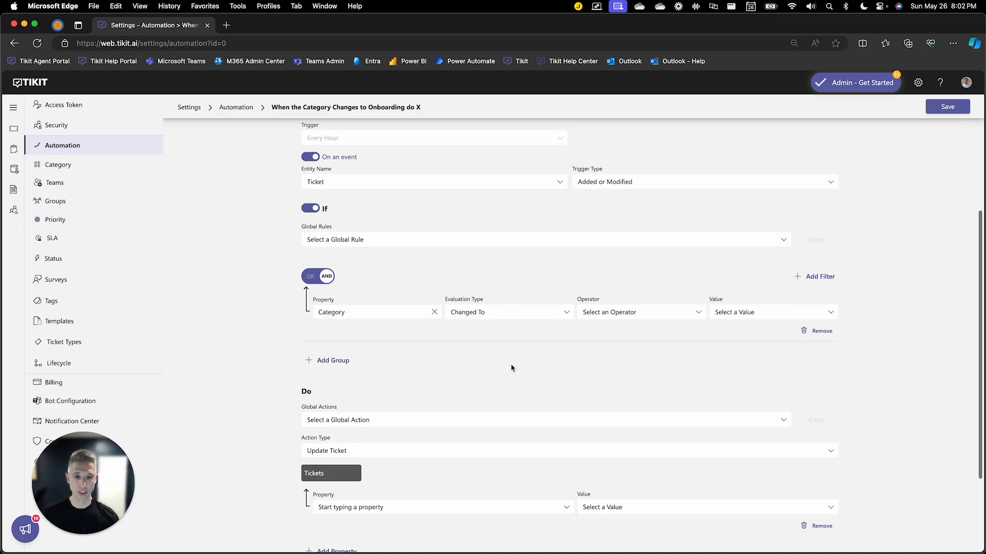
{"action": "left_click", "coordinate": [591, 314]}
{"action": "left_click", "coordinate": [590, 330]}
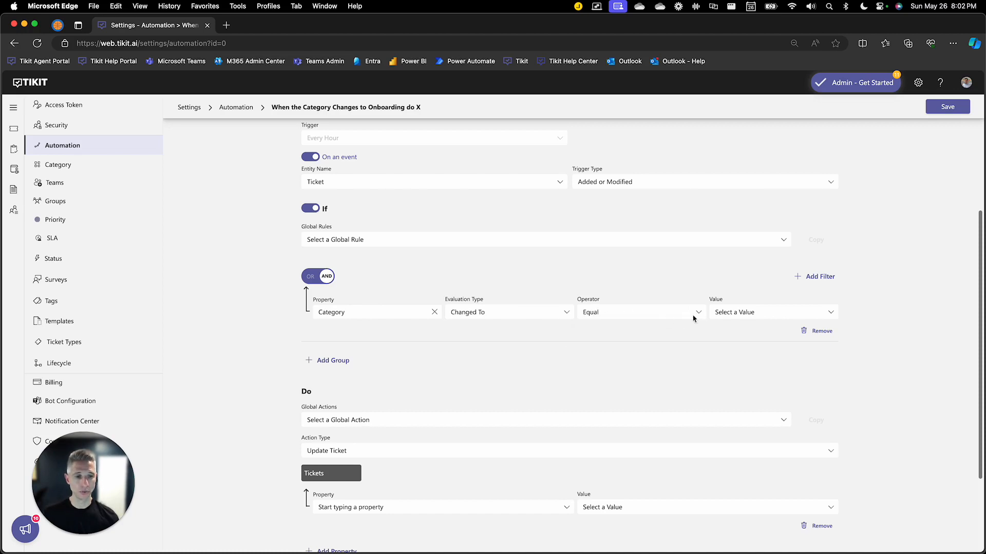
{"action": "left_click", "coordinate": [717, 314]}
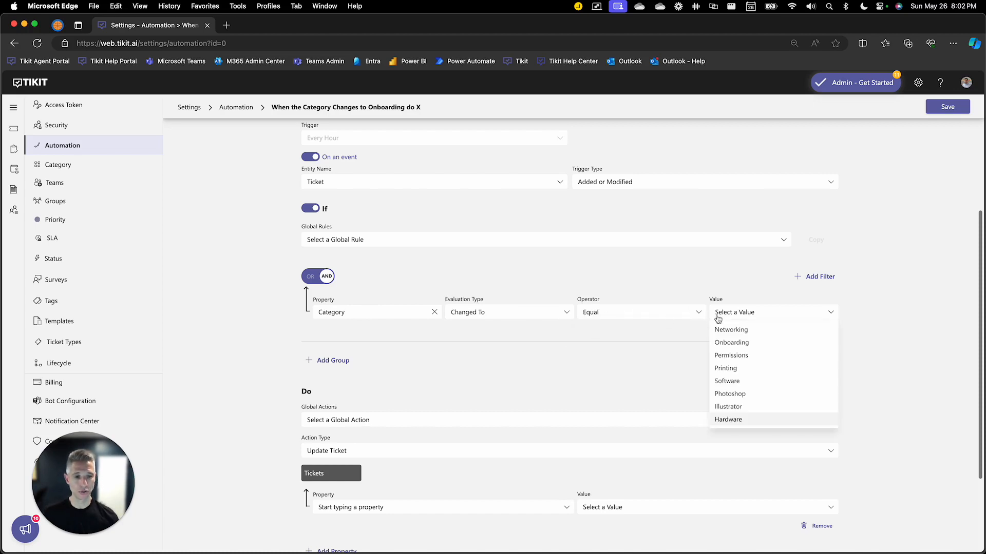
{"action": "left_click", "coordinate": [777, 344]}
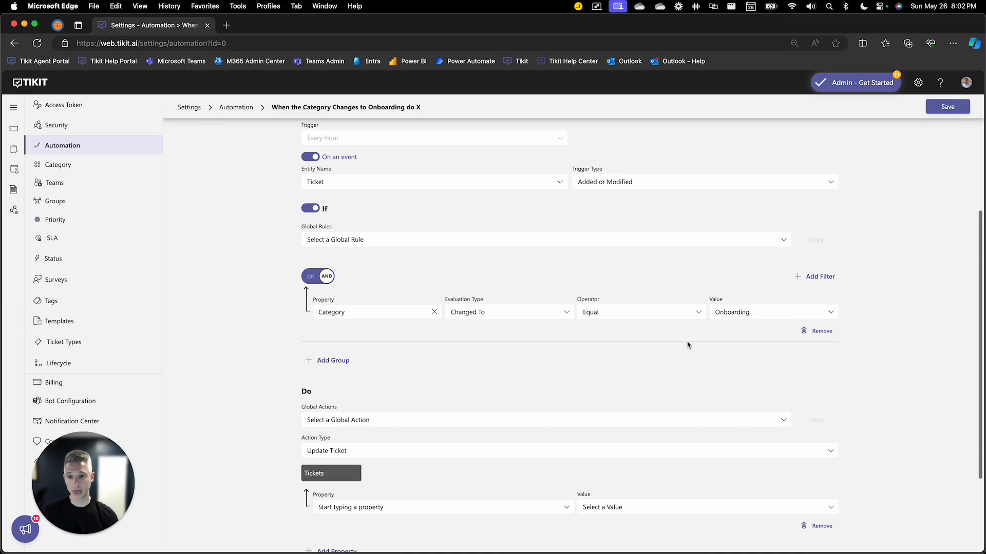
Add a second filter to the If condition: Priority, evaluation type None, operator Equal, value 1 (High), combined using AND
{"action": "left_click", "coordinate": [820, 278]}
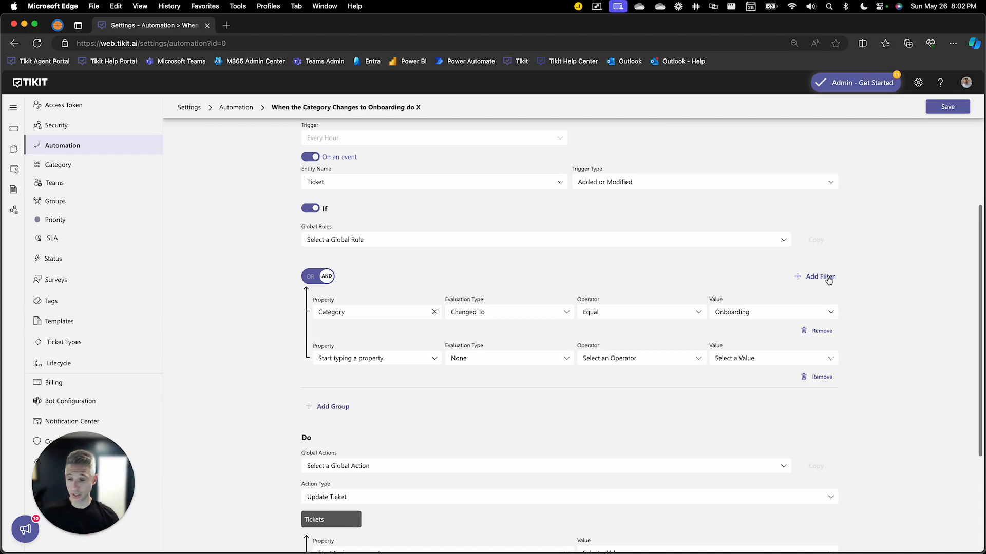
{"action": "left_click", "coordinate": [327, 277]}
{"action": "left_click", "coordinate": [327, 277]}
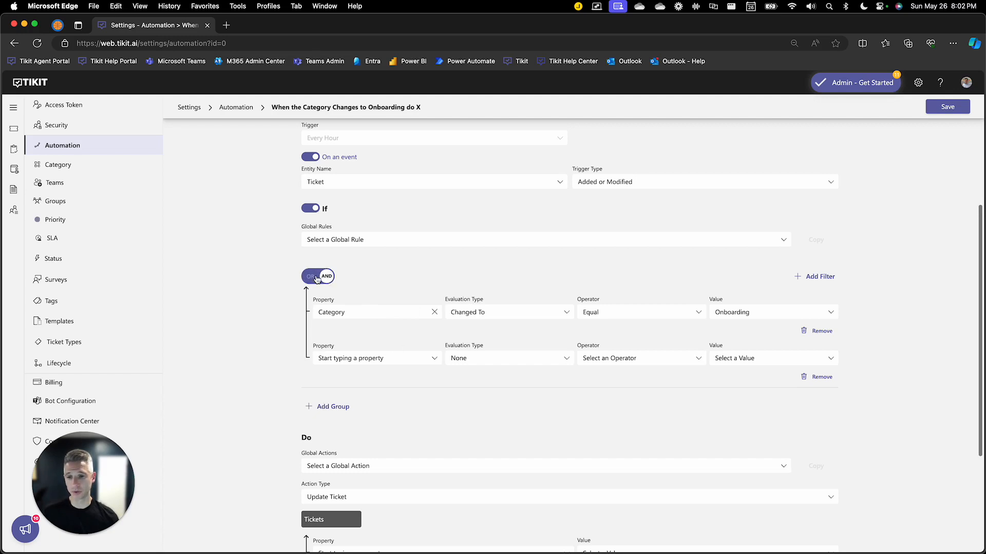
{"action": "left_click", "coordinate": [430, 360]}
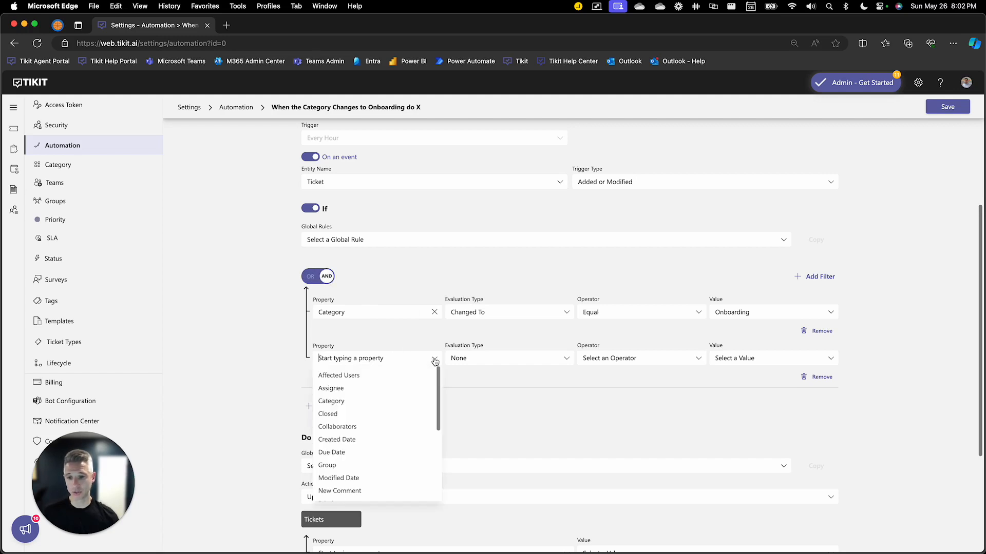
{"action": "scroll", "coordinate": [411, 449], "scroll_direction": "down", "scroll_amount": 3}
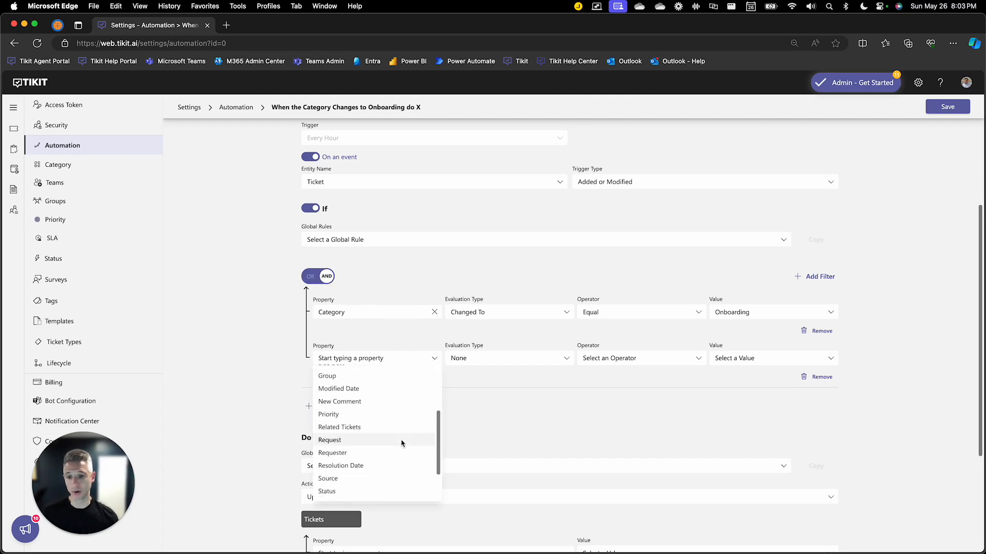
{"action": "left_click", "coordinate": [374, 411]}
{"action": "left_click", "coordinate": [477, 361]}
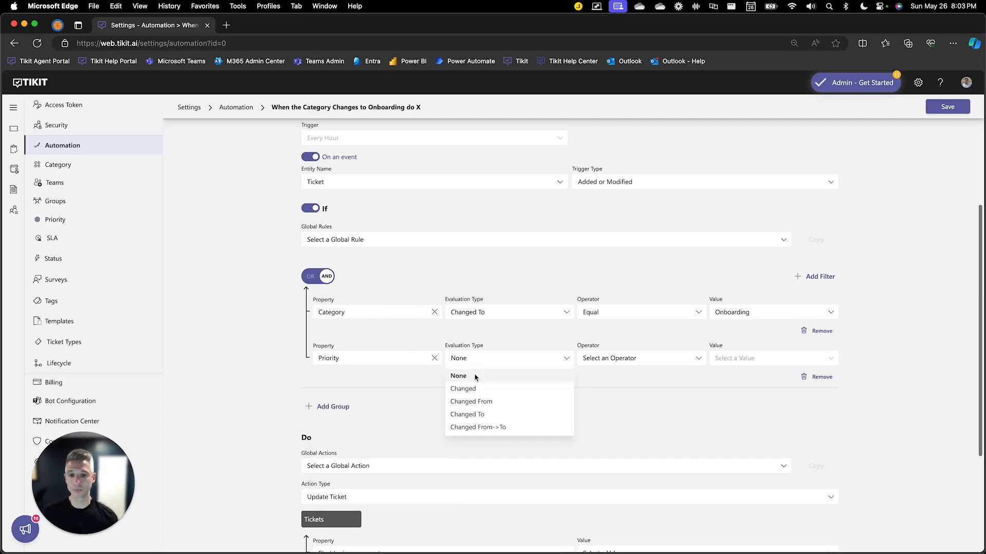
{"action": "left_click", "coordinate": [595, 356]}
{"action": "left_click", "coordinate": [594, 375]}
{"action": "left_click", "coordinate": [714, 360]}
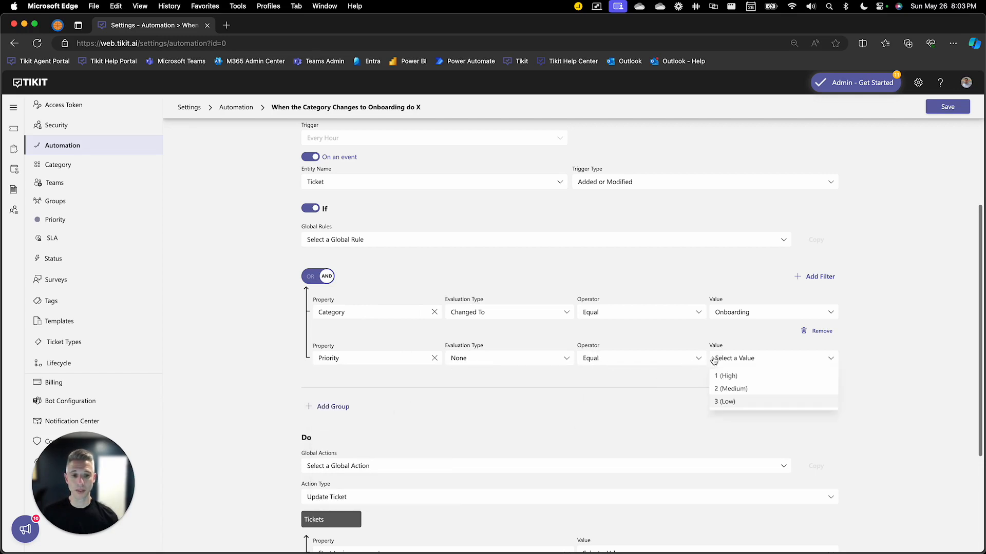
{"action": "left_click", "coordinate": [715, 375]}
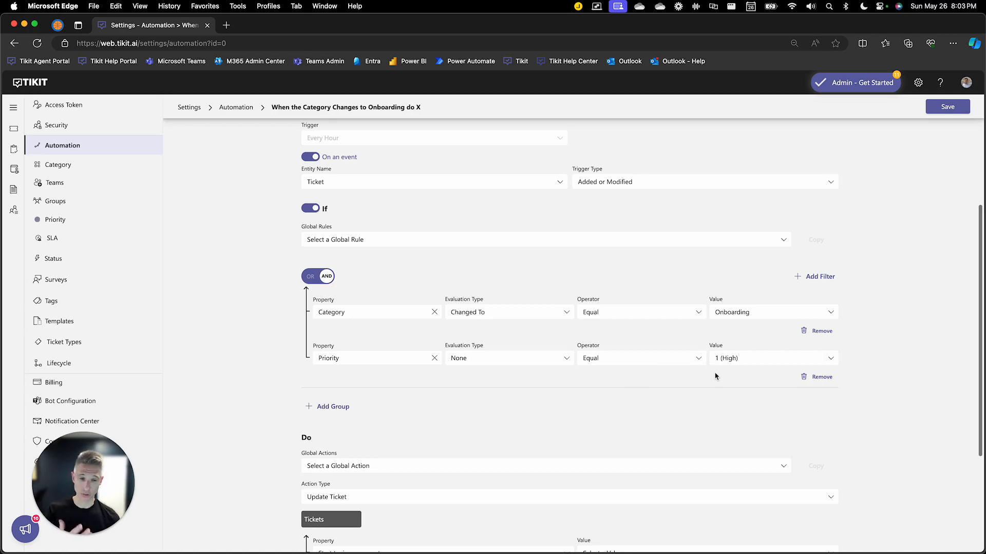
Add a second condition group, try OR instead of AND as its logic, and look through its available properties
{"action": "left_click", "coordinate": [332, 407]}
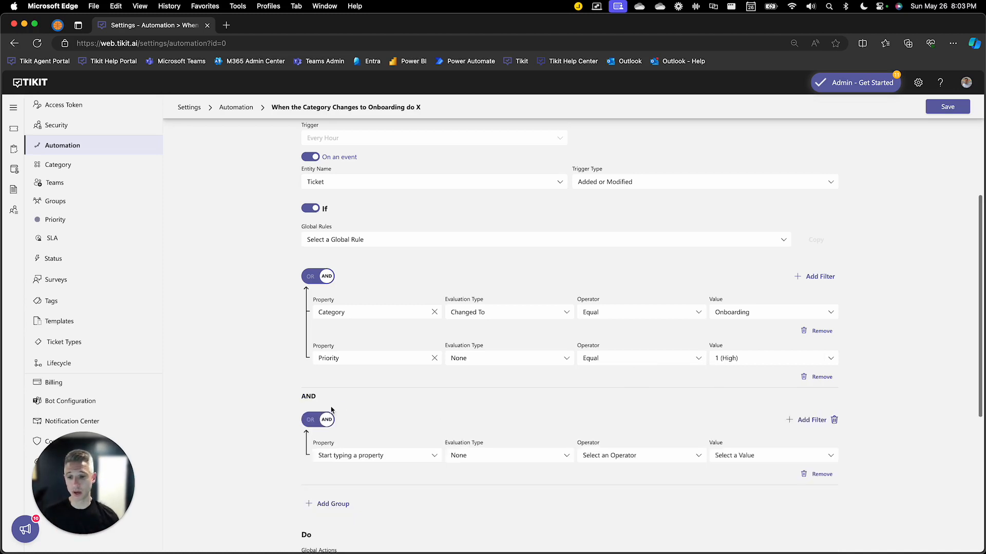
{"action": "scroll", "coordinate": [332, 409], "scroll_direction": "down", "scroll_amount": 2}
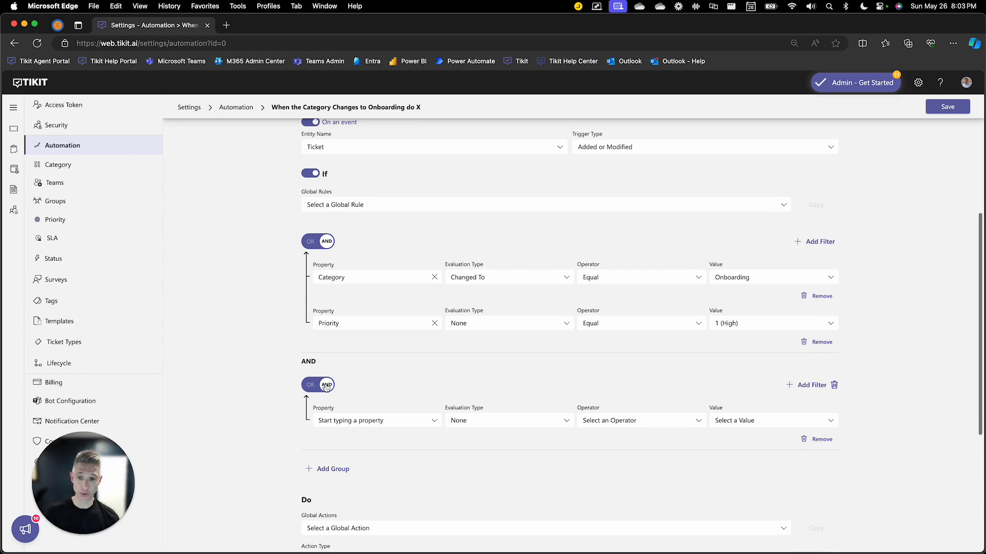
{"action": "left_click", "coordinate": [322, 386]}
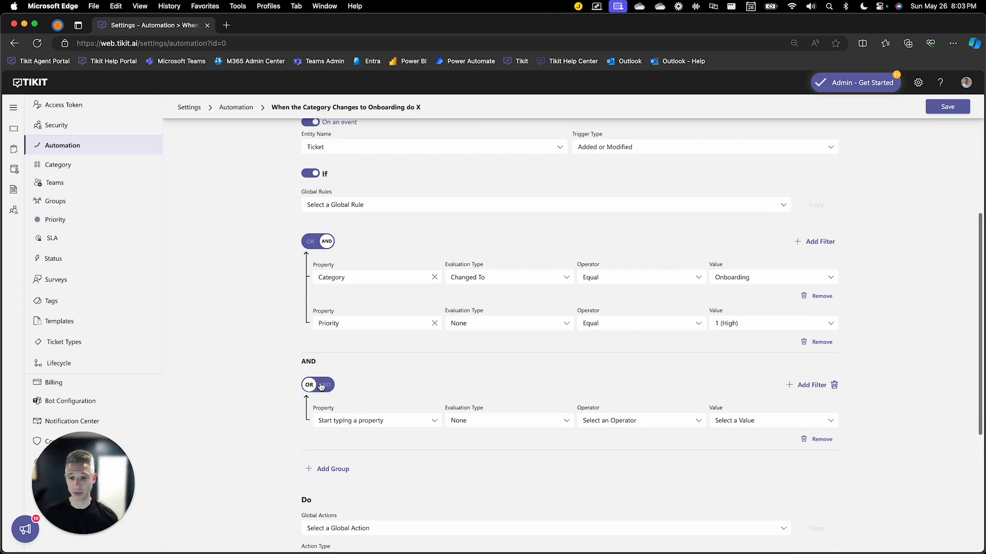
{"action": "left_click", "coordinate": [436, 422]}
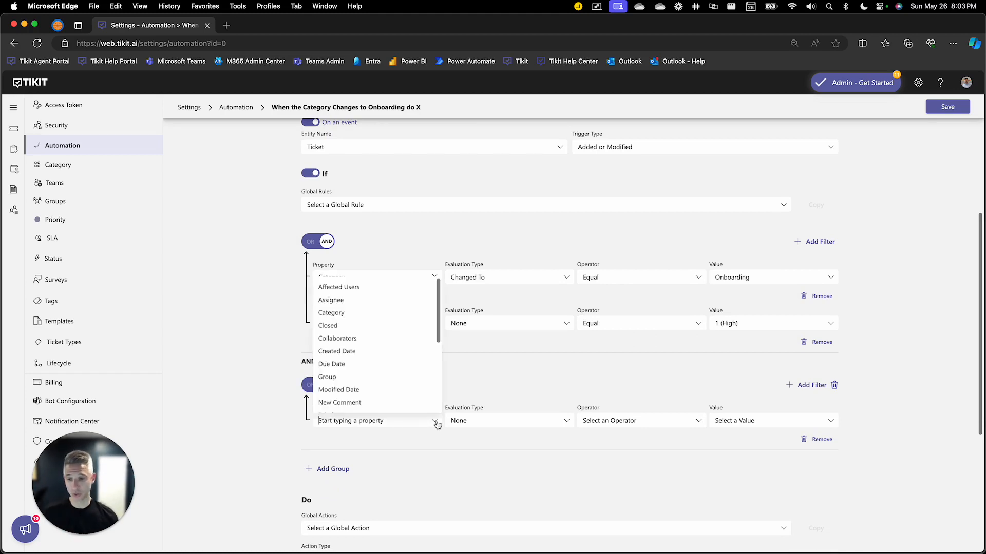
{"action": "left_click", "coordinate": [436, 422]}
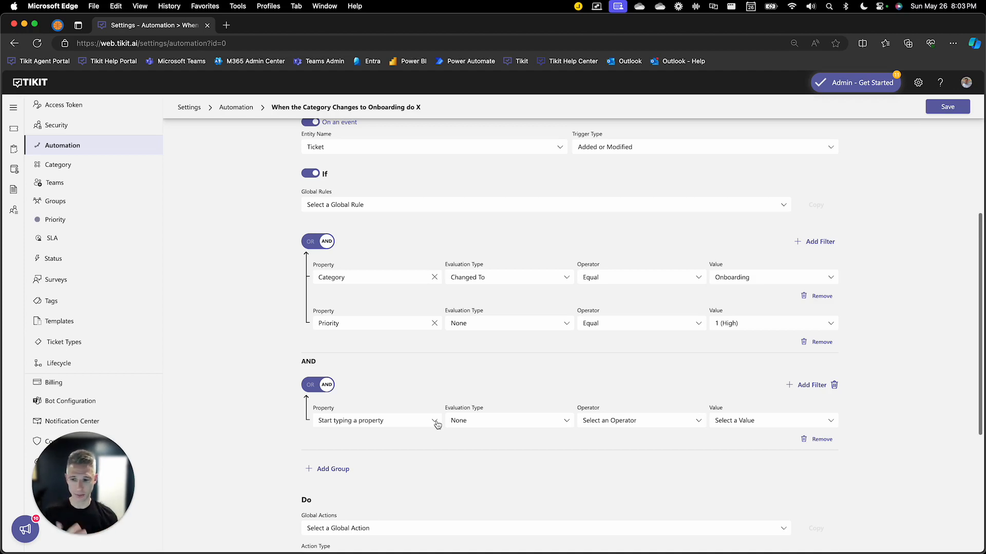
Remove the Priority filter and the second condition group, keeping only the Category filter
{"action": "left_click", "coordinate": [811, 440]}
{"action": "left_click", "coordinate": [815, 343]}
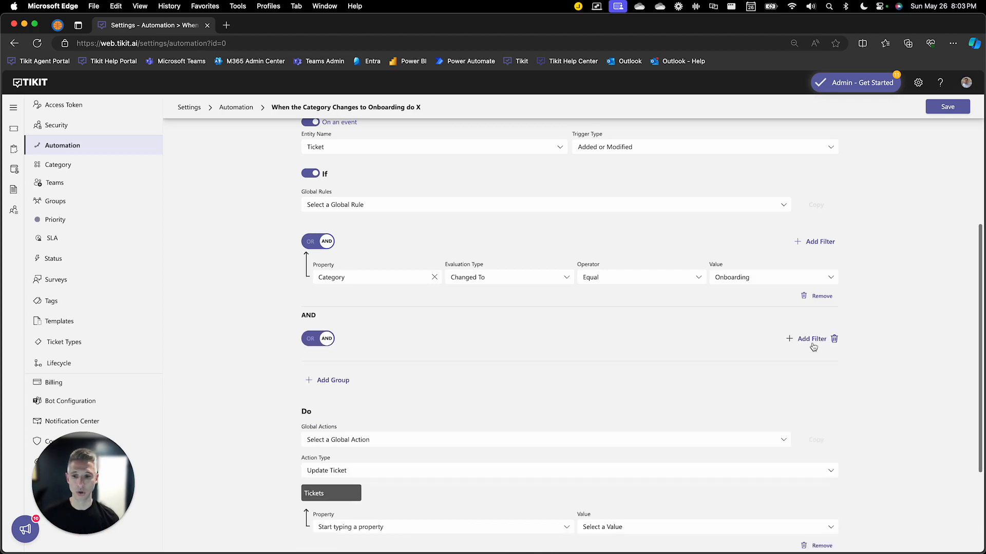
{"action": "left_click", "coordinate": [834, 338]}
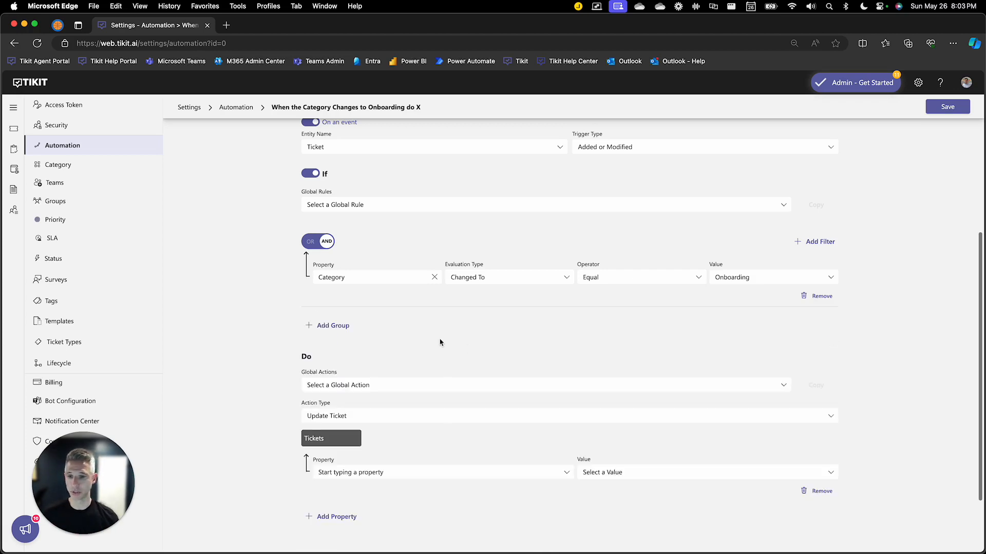
Set the Do action type to Create Ticket and its Team property to HR
{"action": "scroll", "coordinate": [440, 342], "scroll_direction": "down", "scroll_amount": 3}
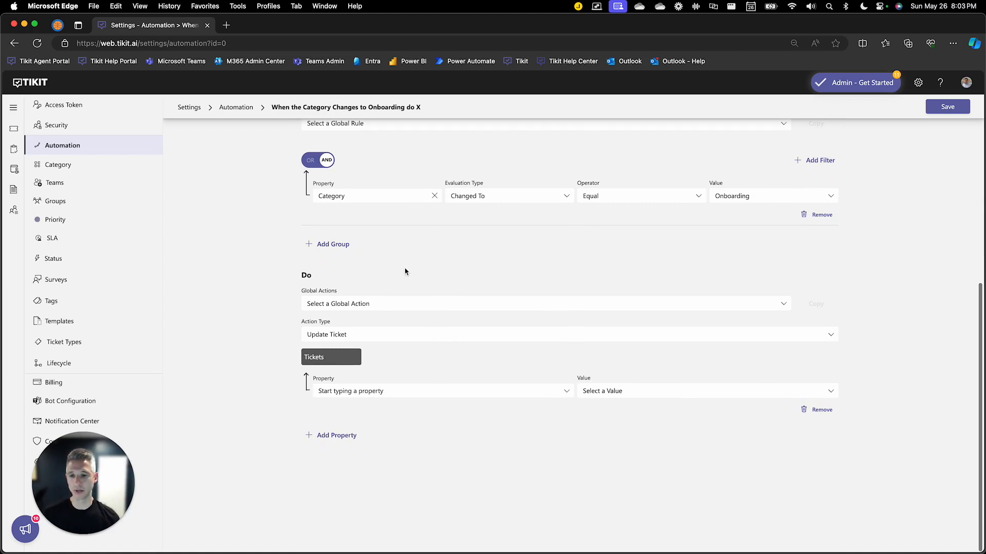
{"action": "left_click", "coordinate": [445, 336]}
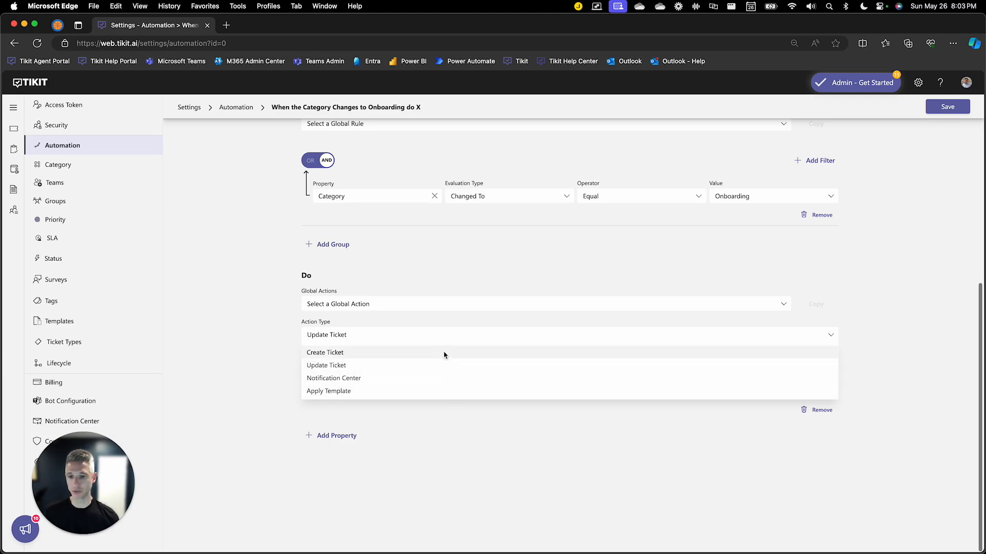
{"action": "left_click", "coordinate": [444, 355]}
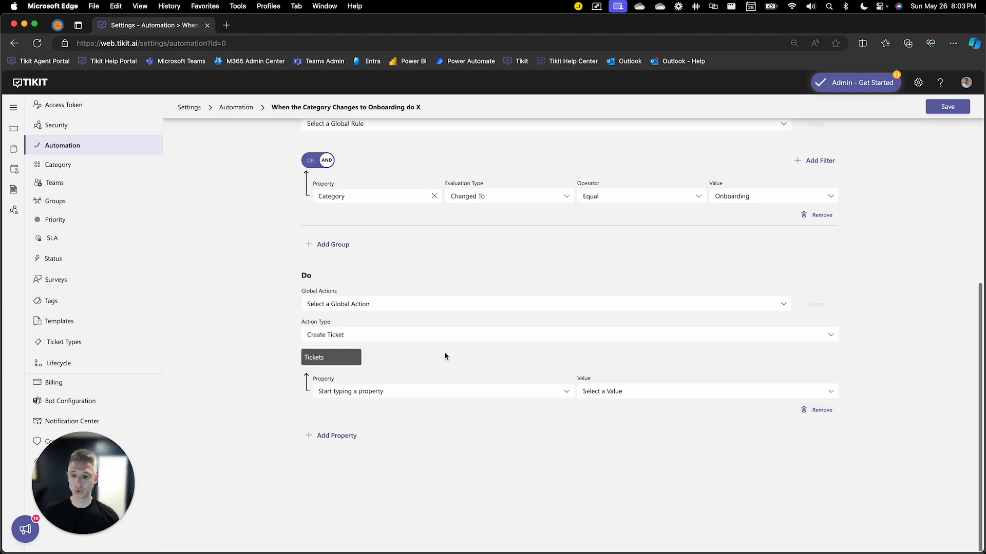
{"action": "left_click", "coordinate": [566, 392]}
{"action": "scroll", "coordinate": [433, 434], "scroll_direction": "down", "scroll_amount": 5}
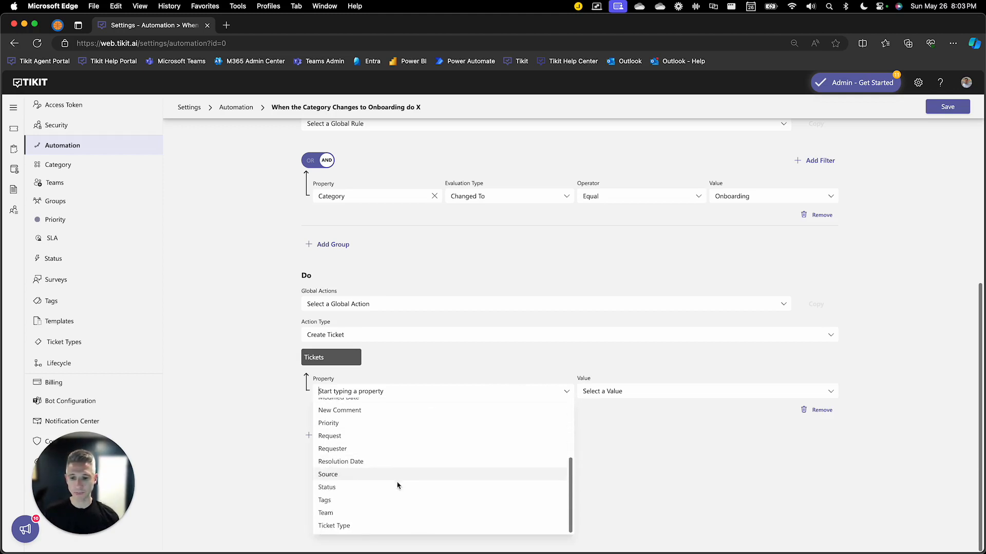
{"action": "left_click", "coordinate": [393, 513]}
{"action": "left_click", "coordinate": [600, 398]}
{"action": "left_click", "coordinate": [586, 409]}
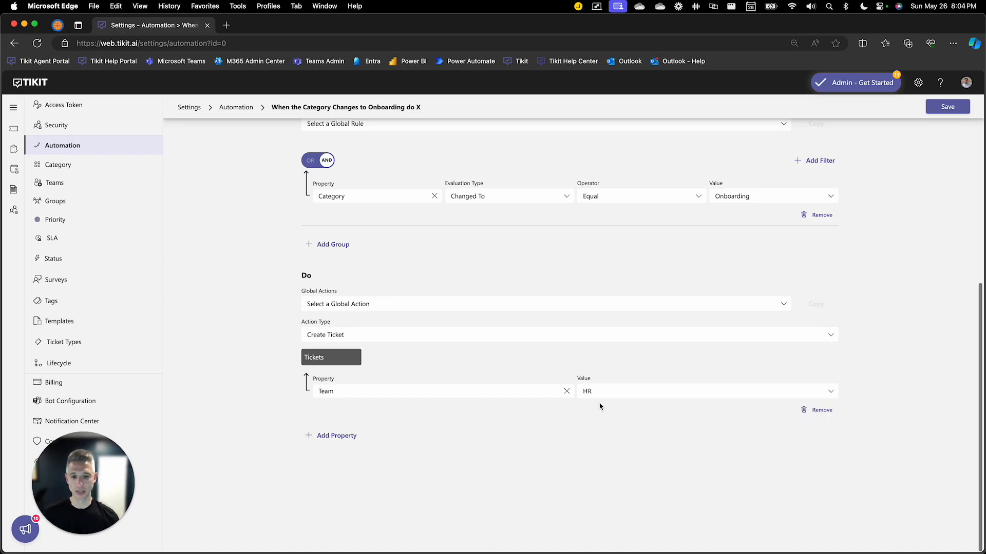
Add a Group property with the value HR Support to the action and change the action type to Update Ticket
{"action": "left_click", "coordinate": [339, 435]}
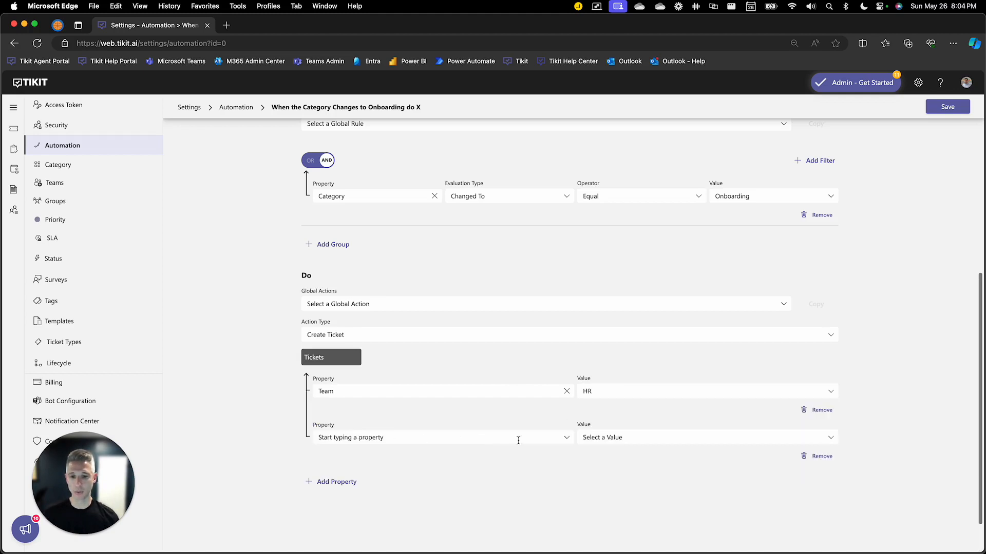
{"action": "left_click", "coordinate": [565, 439]}
{"action": "left_click", "coordinate": [339, 386]}
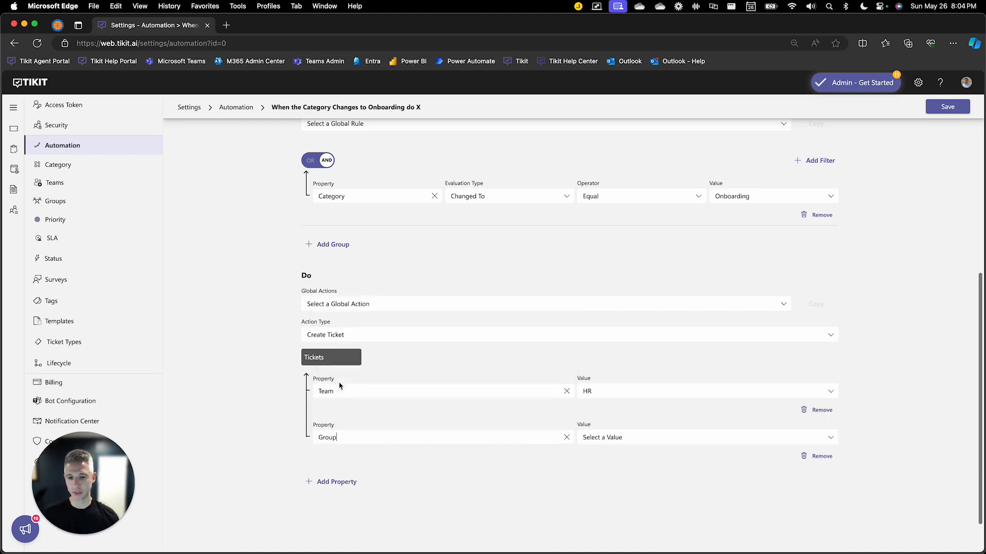
{"action": "left_click", "coordinate": [606, 437]}
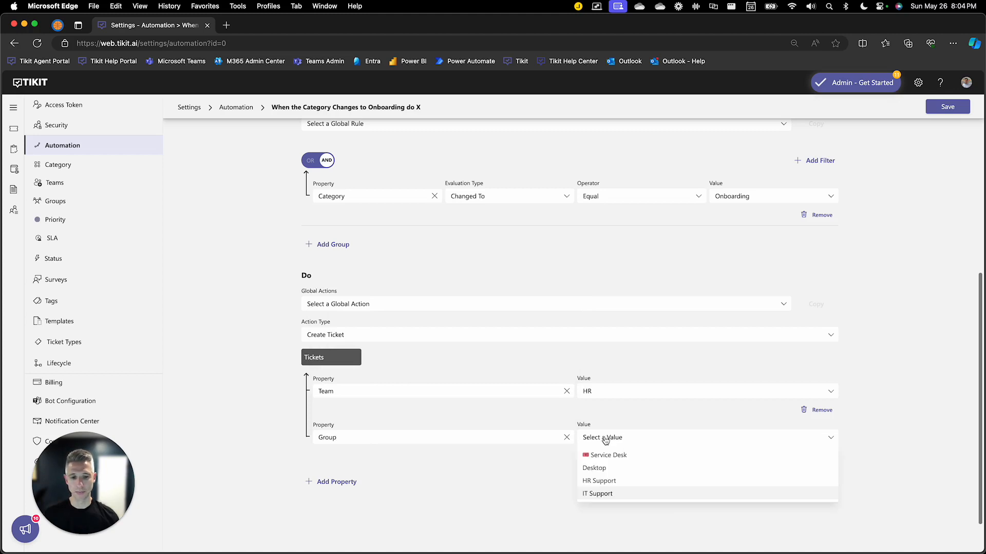
{"action": "left_click", "coordinate": [602, 481]}
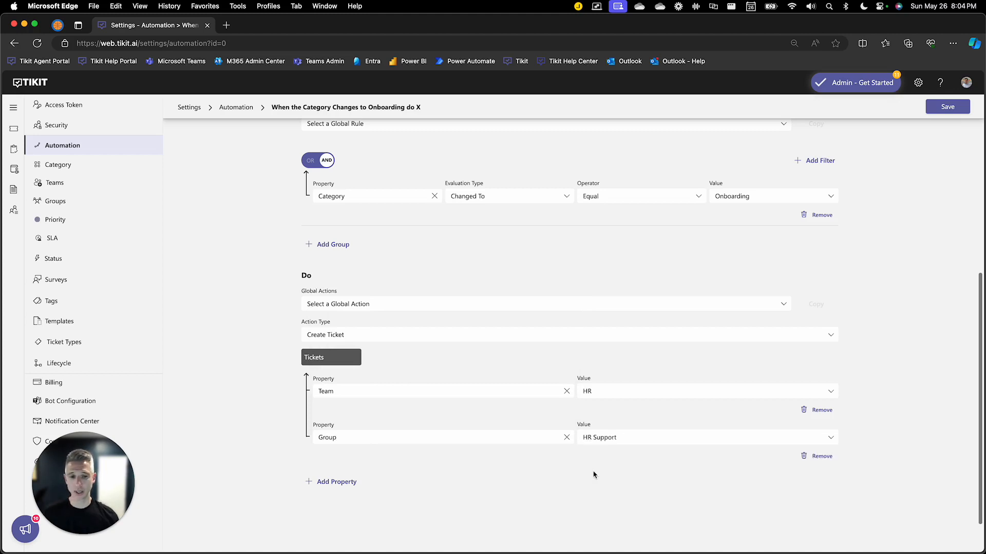
{"action": "left_click", "coordinate": [361, 335]}
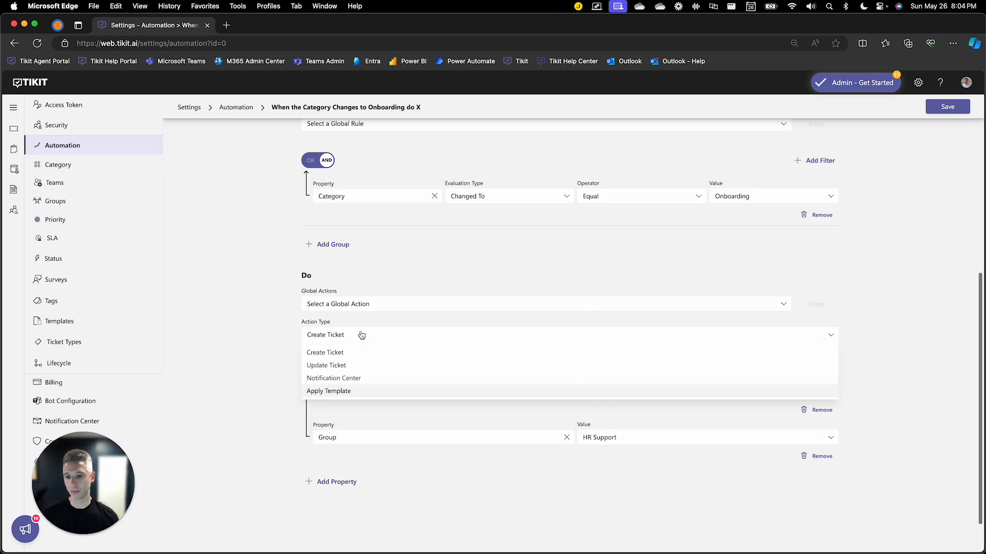
{"action": "left_click", "coordinate": [358, 362]}
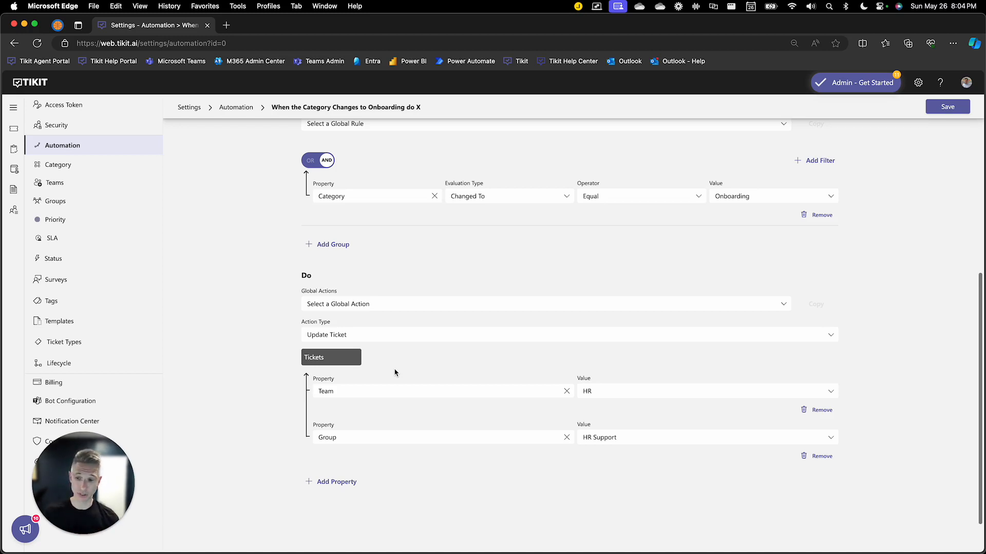
Change the action type to Notification Center and enable the Teams notification for the Requester and Assignee
{"action": "left_click", "coordinate": [392, 337]}
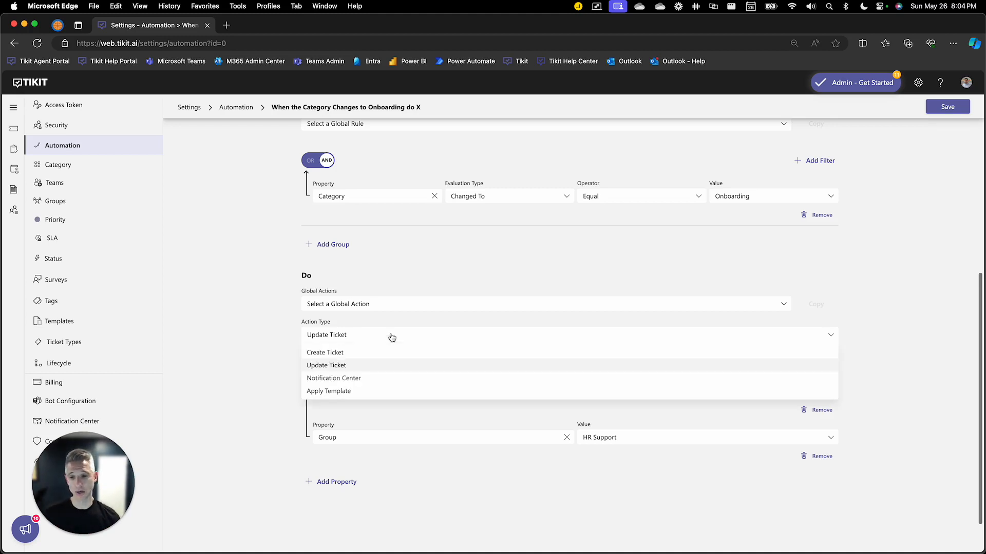
{"action": "left_click", "coordinate": [387, 377]}
{"action": "scroll", "coordinate": [387, 378], "scroll_direction": "down", "scroll_amount": 3}
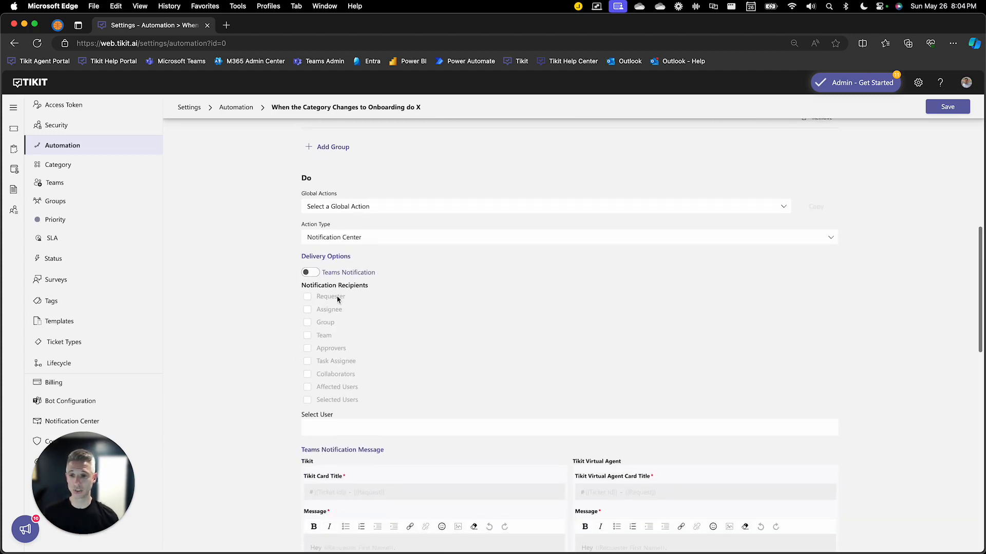
{"action": "left_click", "coordinate": [312, 273]}
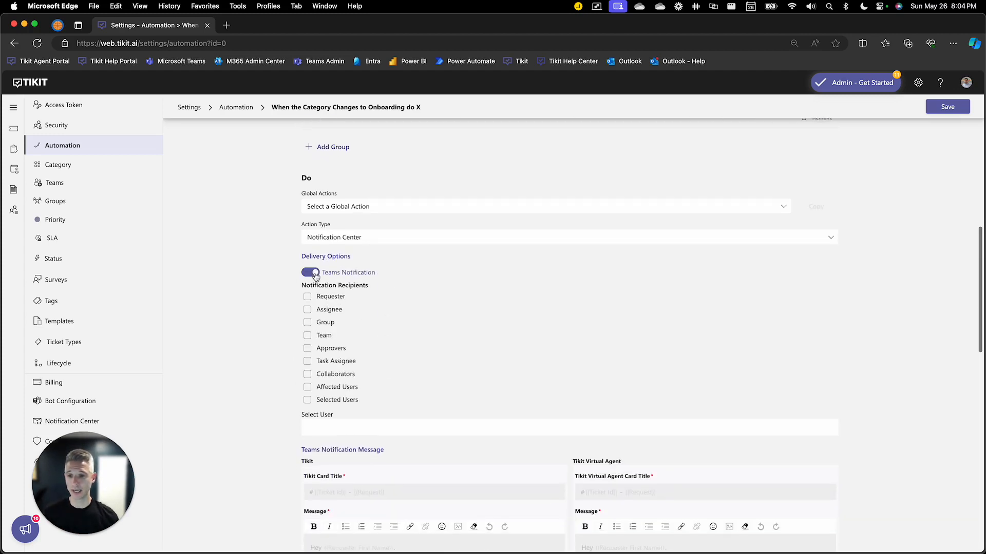
{"action": "left_click", "coordinate": [308, 297]}
{"action": "left_click", "coordinate": [307, 310]}
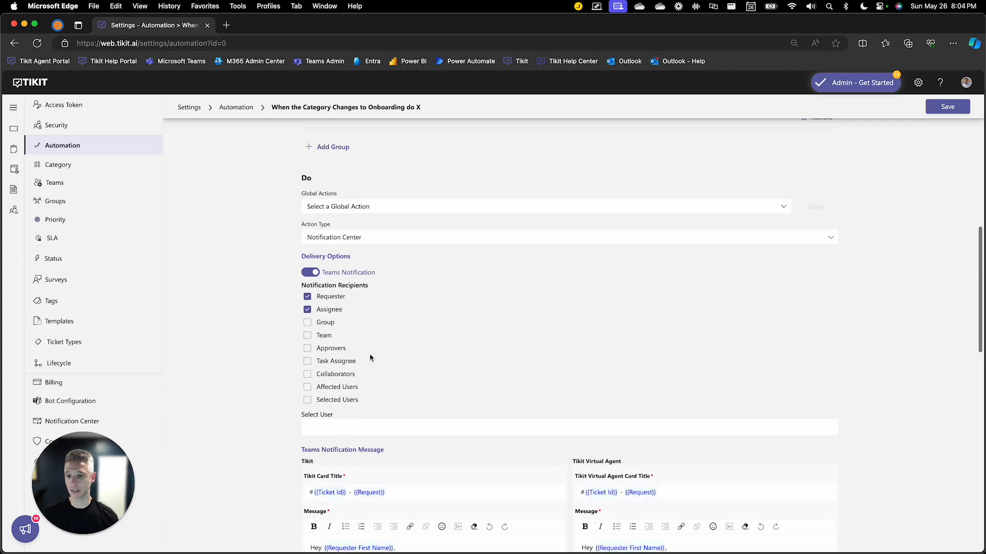
Review the Teams notification message templates and enable the email notification
{"action": "scroll", "coordinate": [373, 360], "scroll_direction": "down", "scroll_amount": 1}
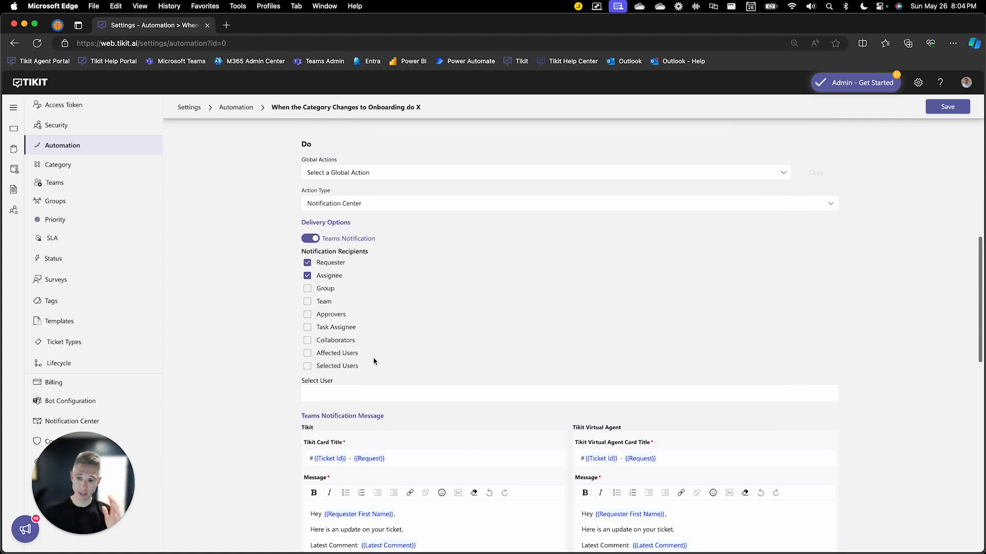
{"action": "scroll", "coordinate": [374, 361], "scroll_direction": "down", "scroll_amount": 7}
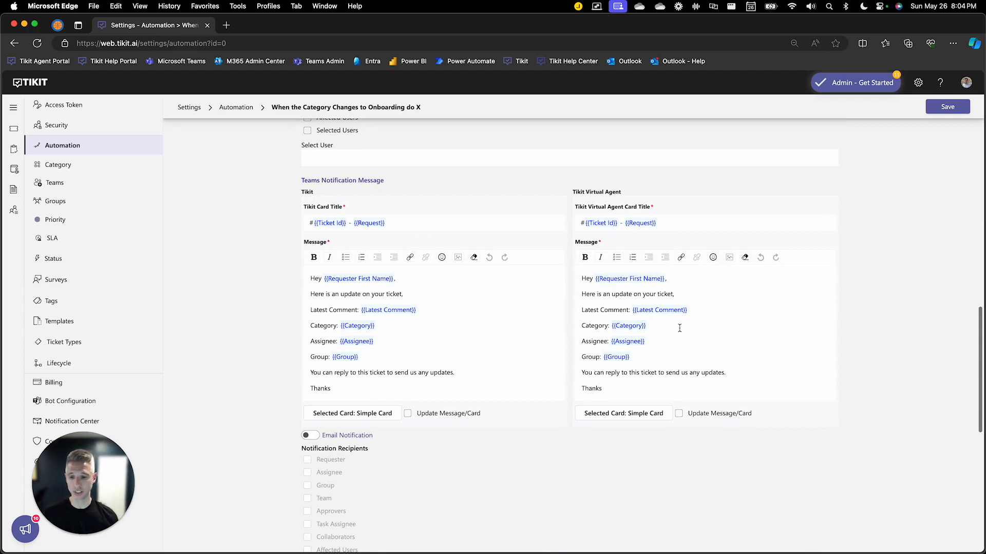
{"action": "scroll", "coordinate": [679, 328], "scroll_direction": "down", "scroll_amount": 3}
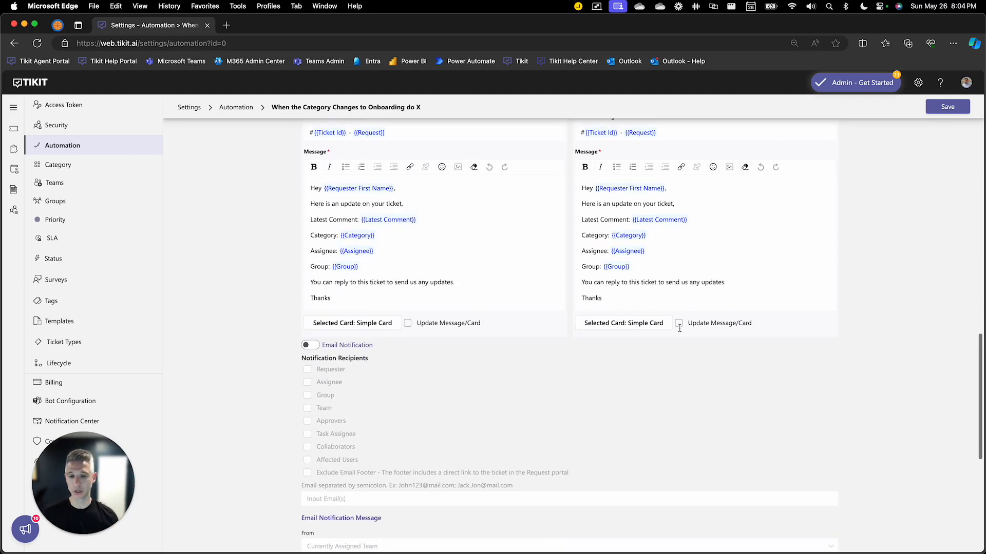
{"action": "left_click", "coordinate": [308, 345]}
{"action": "scroll", "coordinate": [433, 368], "scroll_direction": "down", "scroll_amount": 4}
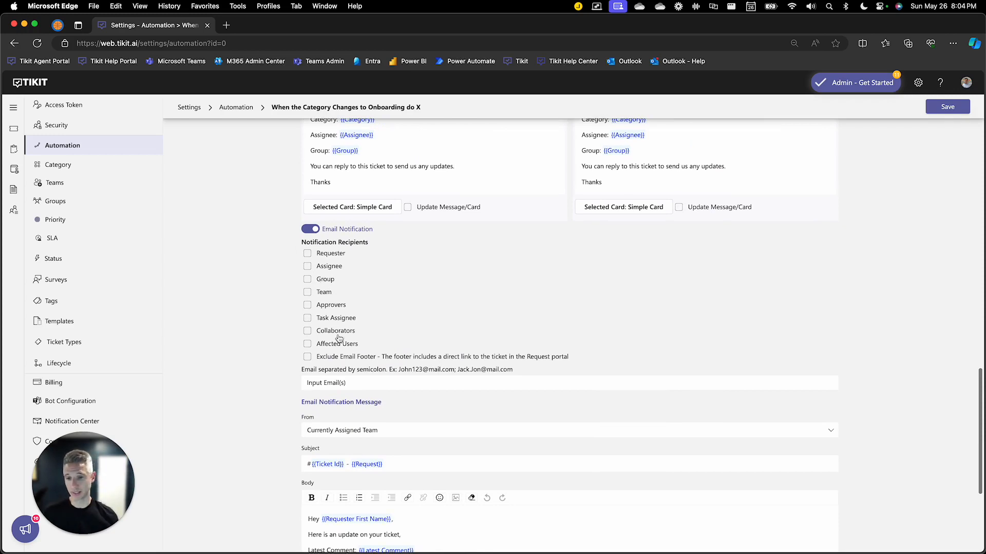
Insert a Due Date placeholder after the Group placeholder in the email notification body
{"action": "scroll", "coordinate": [359, 344], "scroll_direction": "down", "scroll_amount": 2}
{"action": "scroll", "coordinate": [488, 370], "scroll_direction": "down", "scroll_amount": 1}
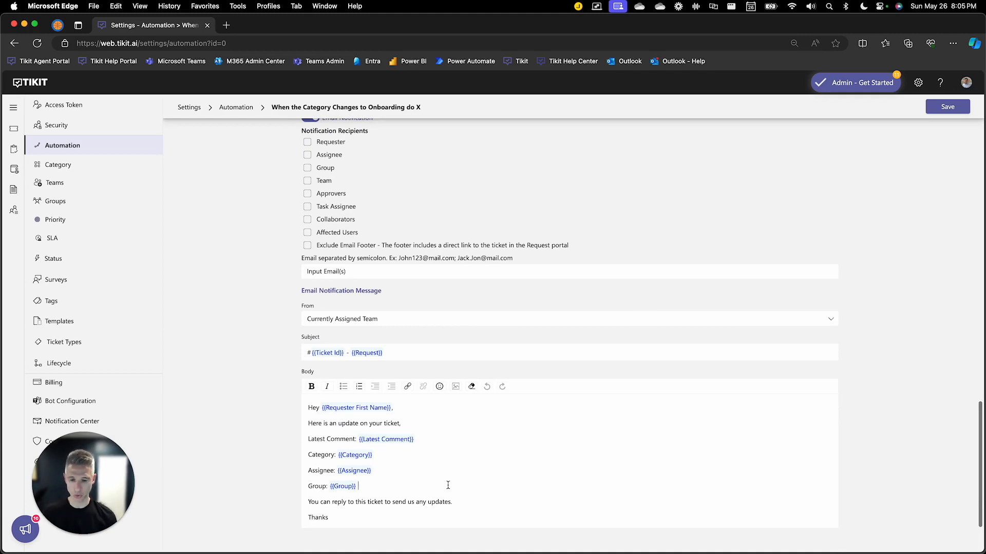
{"action": "type", "text": "{{"}
{"action": "scroll", "coordinate": [411, 452], "scroll_direction": "down", "scroll_amount": 2}
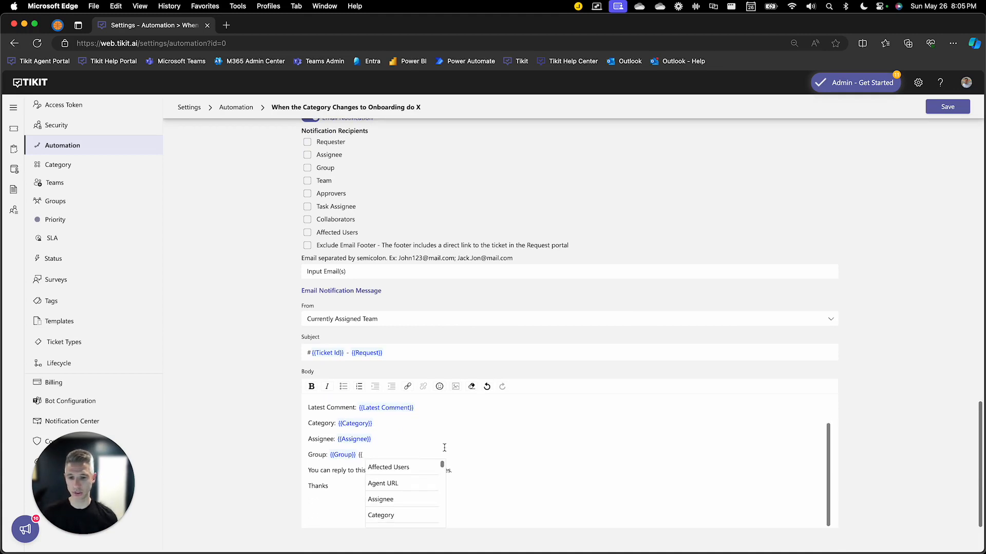
{"action": "scroll", "coordinate": [395, 483], "scroll_direction": "down", "scroll_amount": 3}
{"action": "scroll", "coordinate": [391, 481], "scroll_direction": "down", "scroll_amount": 2}
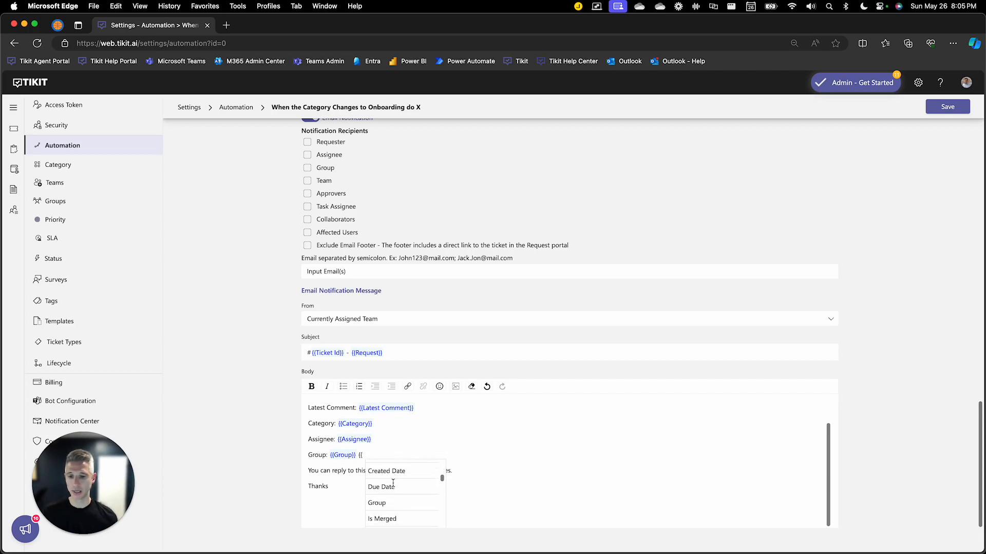
{"action": "left_click", "coordinate": [394, 487]}
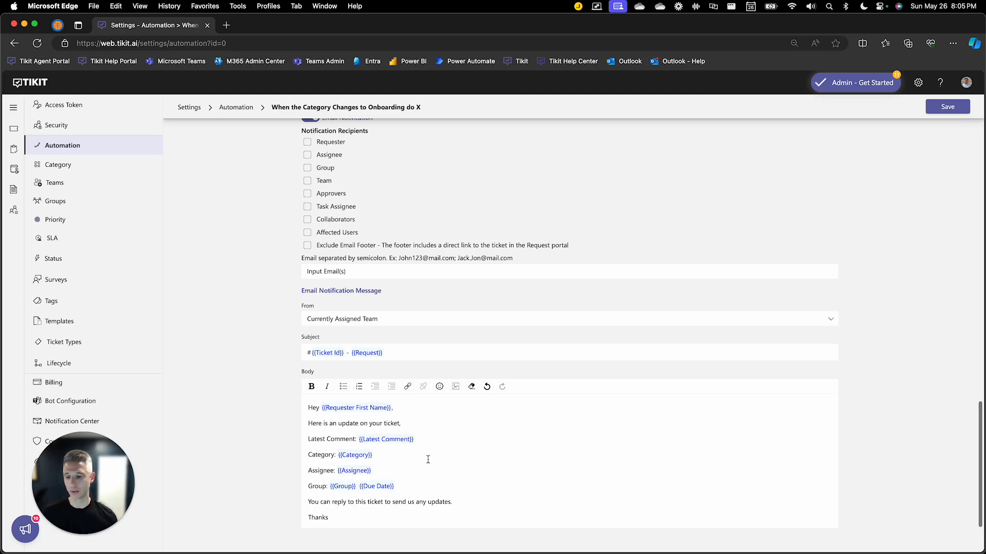
Change the Do action type to Apply Template and select the New Hire template
{"action": "scroll", "coordinate": [428, 459], "scroll_direction": "up", "scroll_amount": 15}
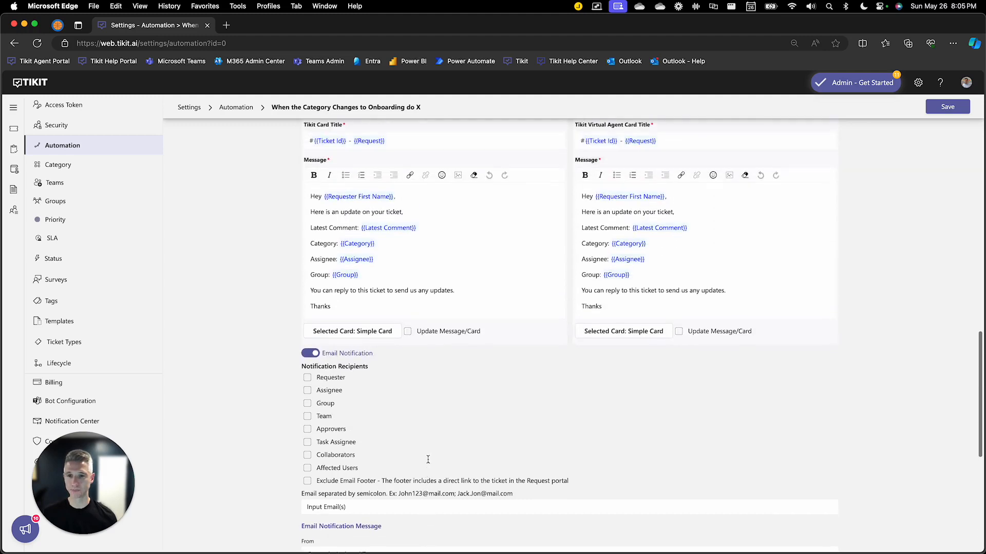
{"action": "scroll", "coordinate": [427, 460], "scroll_direction": "up", "scroll_amount": 3}
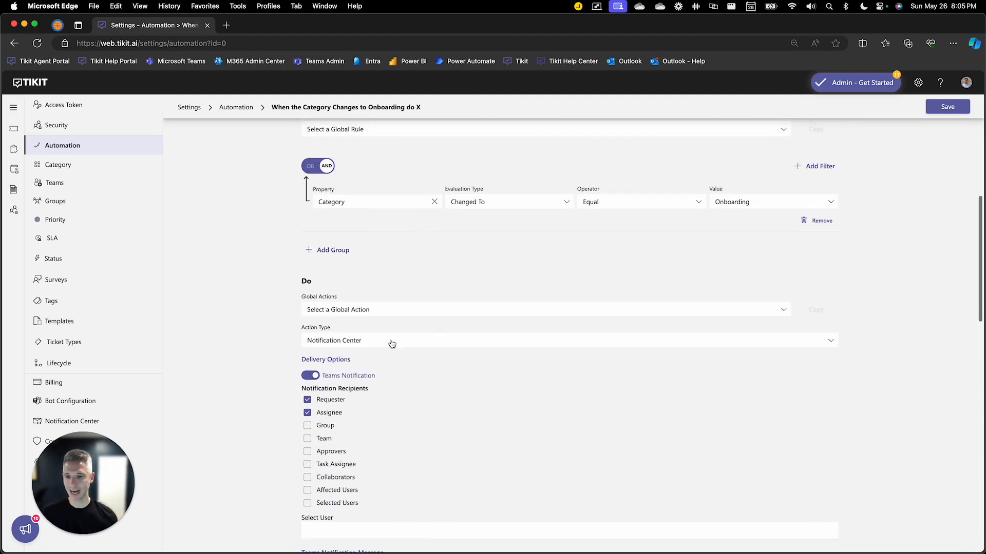
{"action": "left_click", "coordinate": [351, 341]}
{"action": "left_click", "coordinate": [352, 397]}
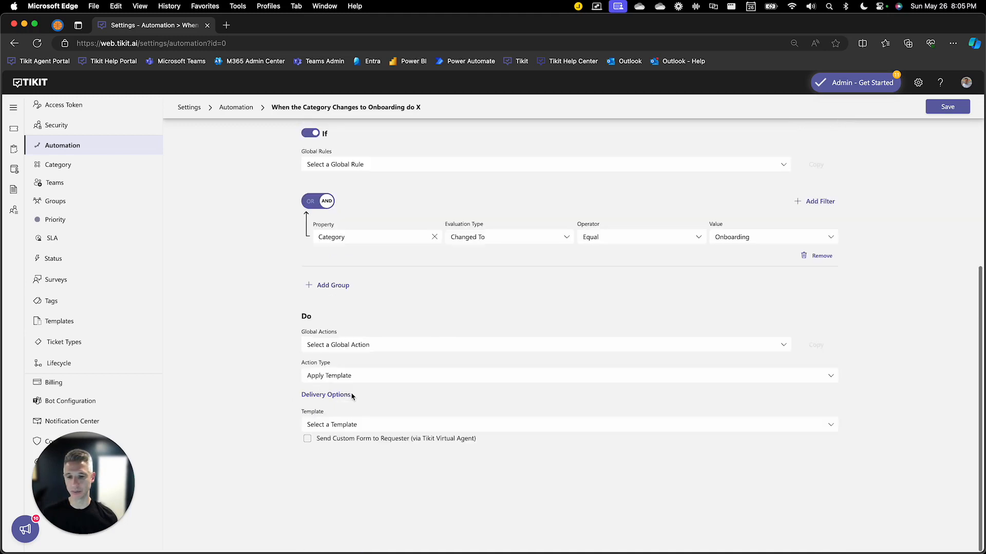
{"action": "left_click", "coordinate": [382, 424]}
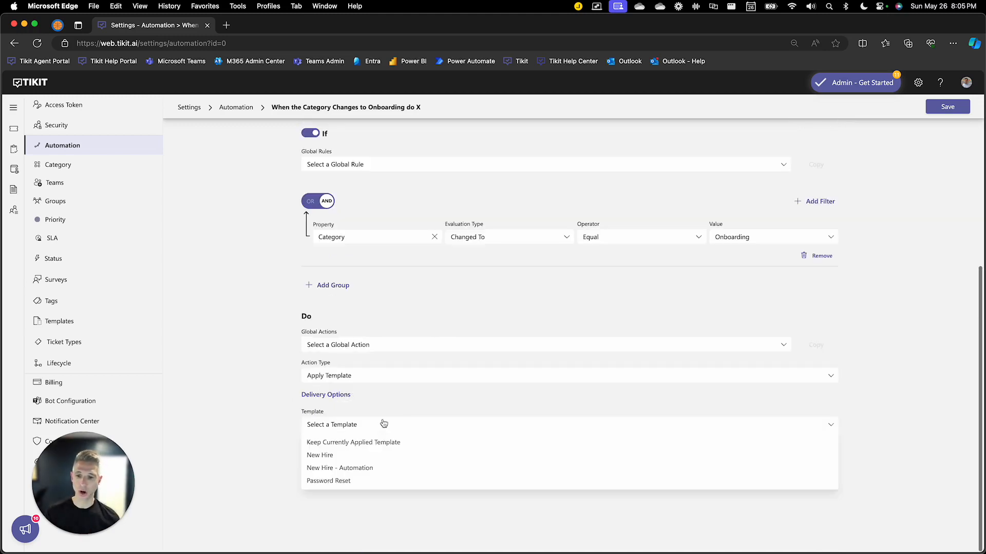
{"action": "left_click", "coordinate": [388, 455]}
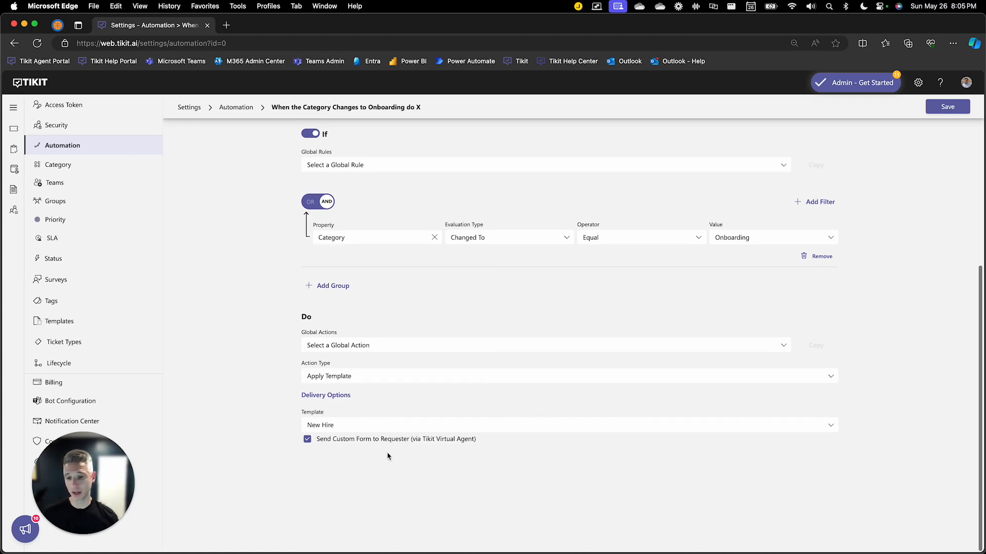
Turn off sending the custom form to the requester via Tikit Virtual Agent and enable it again
{"action": "scroll", "coordinate": [388, 456], "scroll_direction": "up", "scroll_amount": 1}
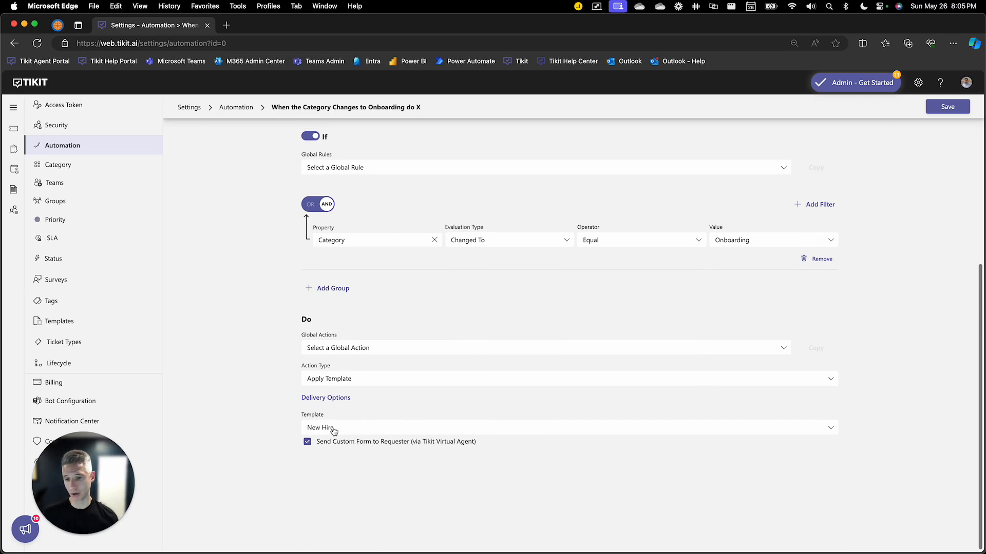
{"action": "scroll", "coordinate": [334, 432], "scroll_direction": "up", "scroll_amount": 1}
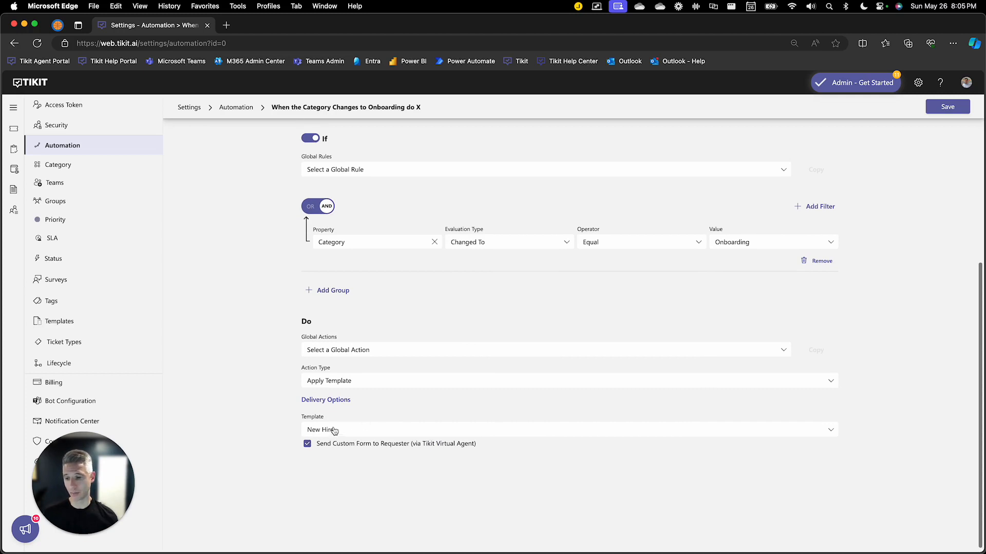
{"action": "left_click", "coordinate": [307, 444]}
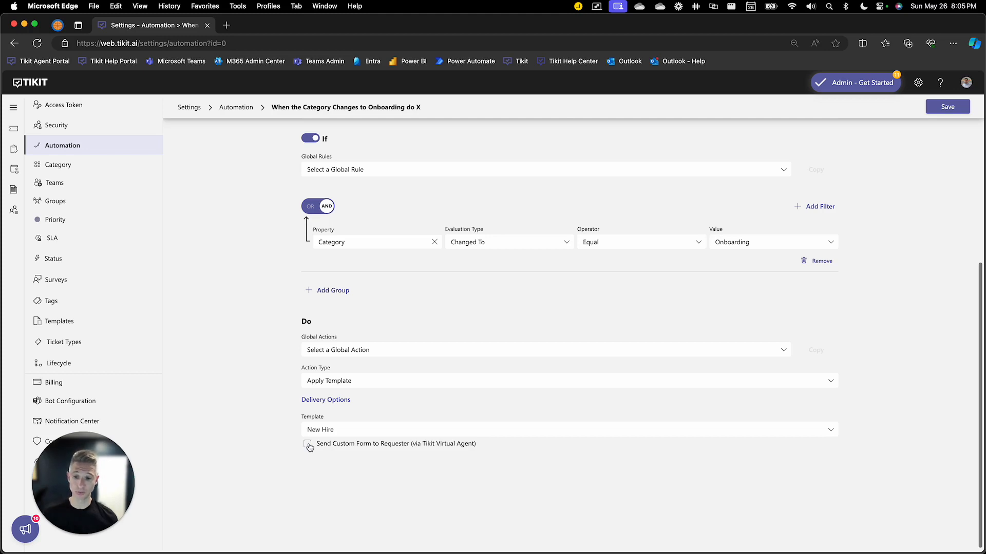
{"action": "left_click", "coordinate": [308, 444]}
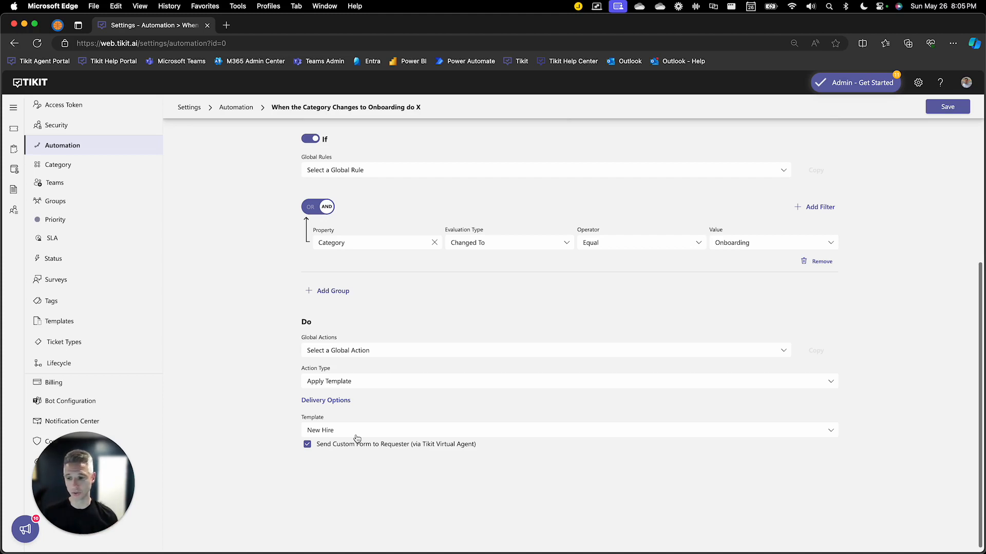
{"action": "scroll", "coordinate": [356, 438], "scroll_direction": "up", "scroll_amount": 5}
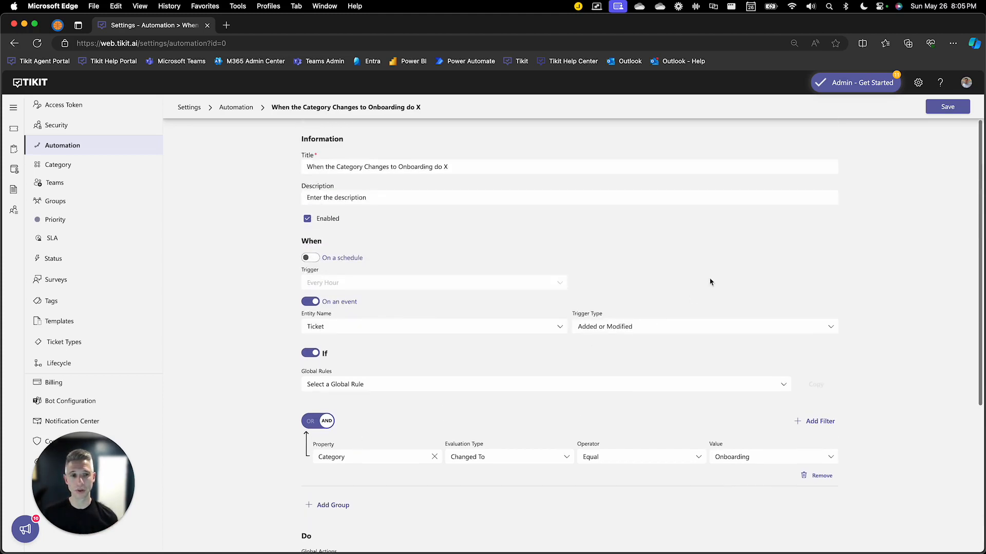